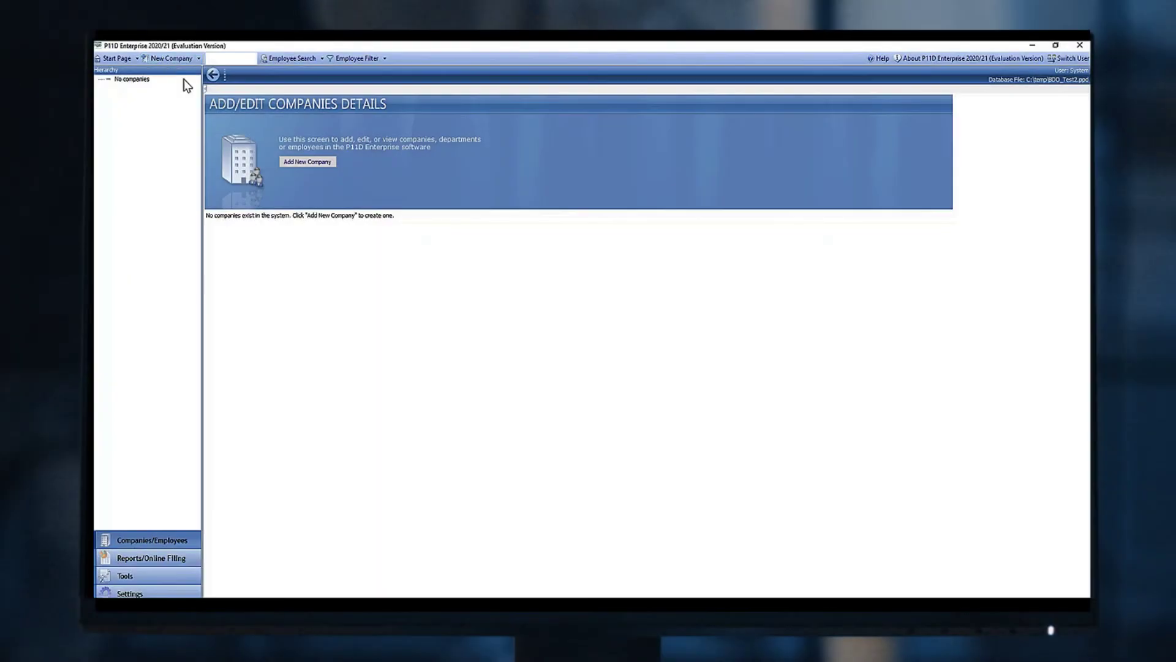
# - Create company ABC Ltd with its name on P11D, telephone, address lines, post code and tax office details, and save it
pyautogui.click(307, 162)
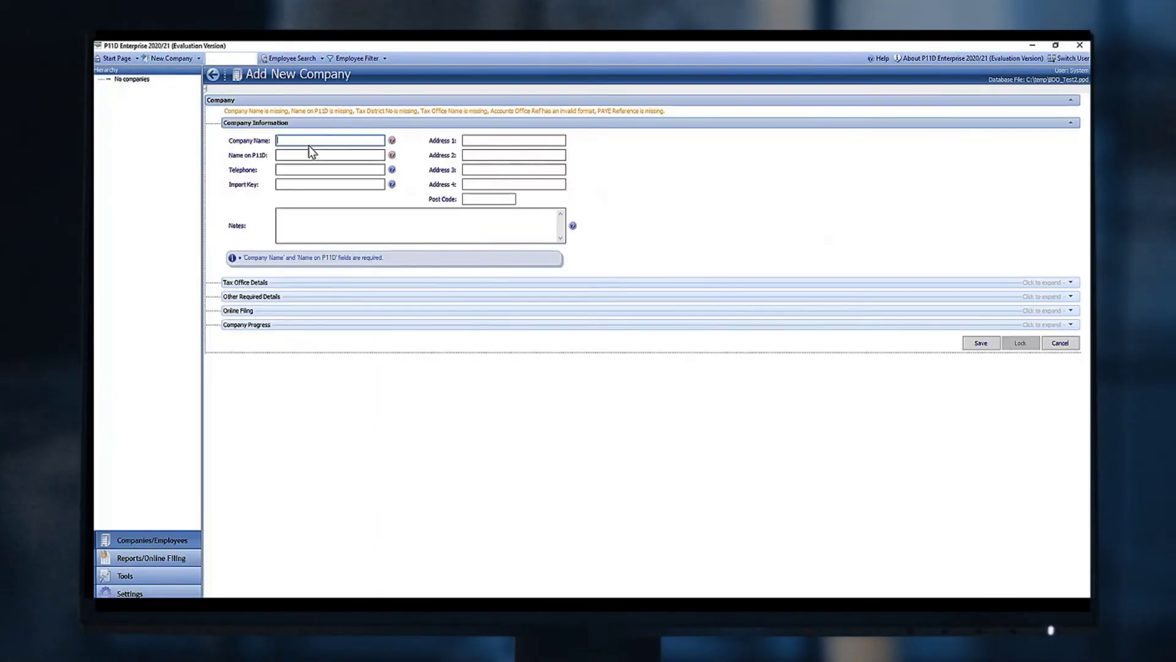
pyautogui.write('ABC Ltd')
pyautogui.press('Tab')
pyautogui.write('ABC Ltd')
pyautogui.press('Tab')
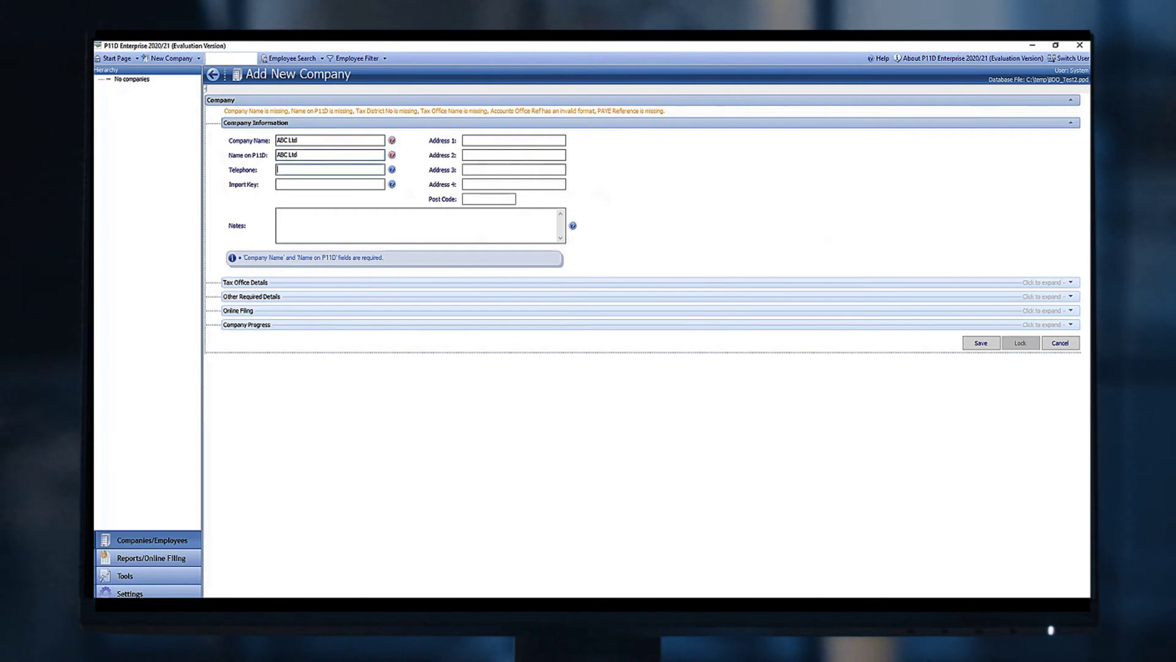
pyautogui.write('01234 456789')
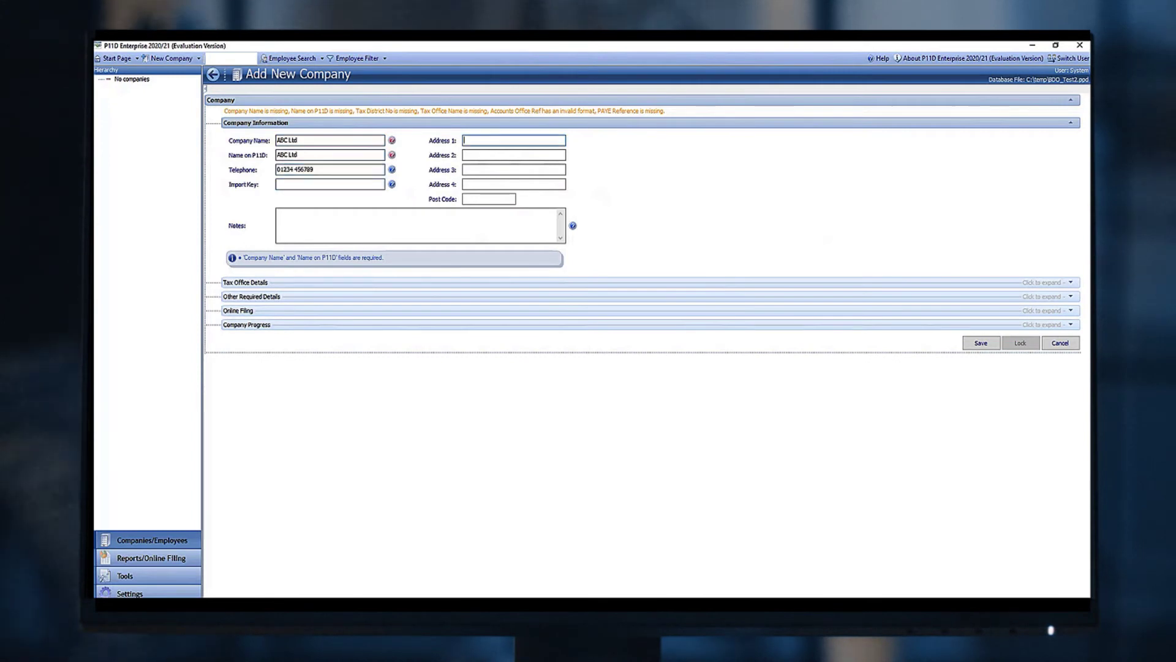
pyautogui.press('Tab')
pyautogui.write('1 The Street')
pyautogui.press('Tab')
pyautogui.write('Any T')
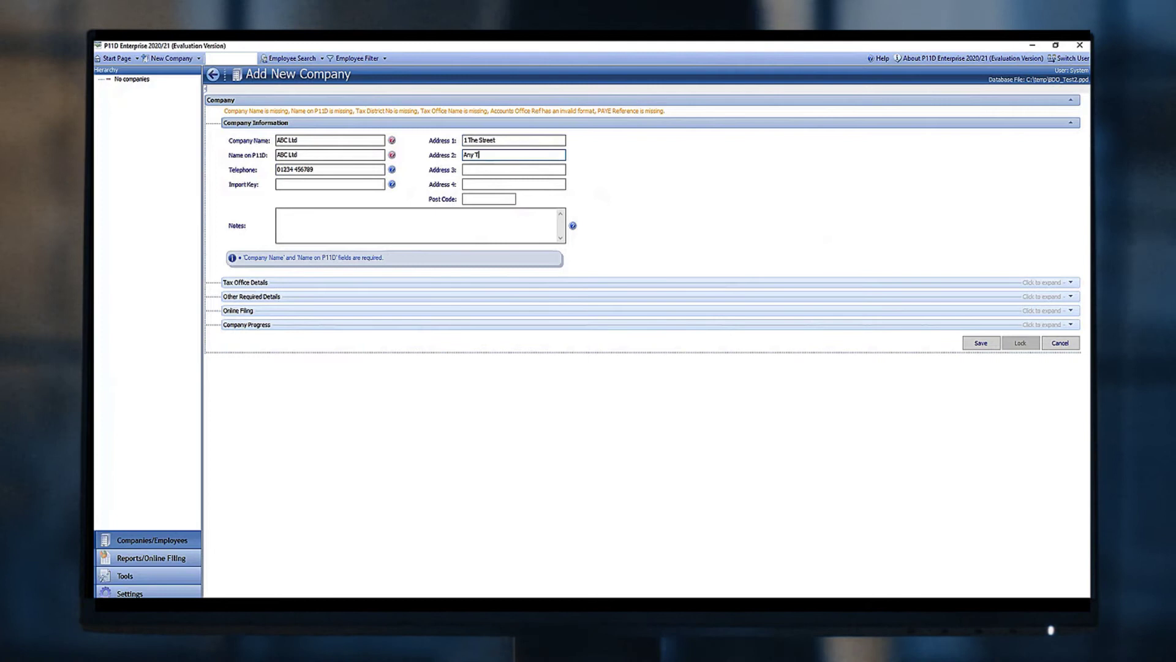
pyautogui.write('own')
pyautogui.press('Tab')
pyautogui.press('Tab')
pyautogui.press('Tab')
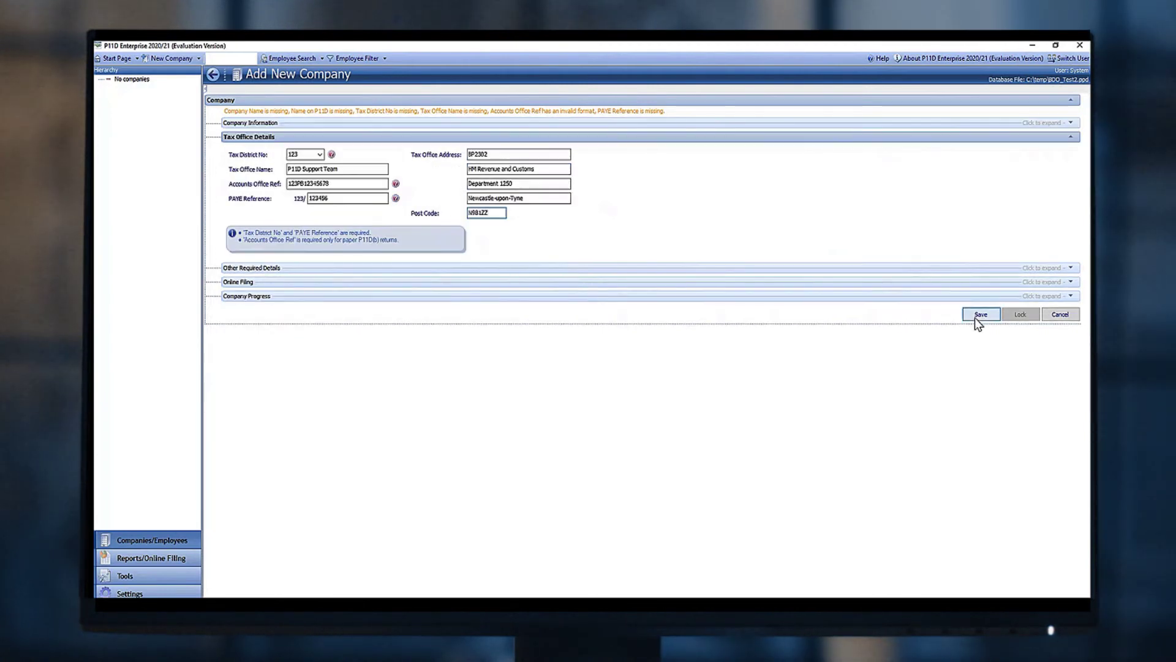
pyautogui.click(978, 315)
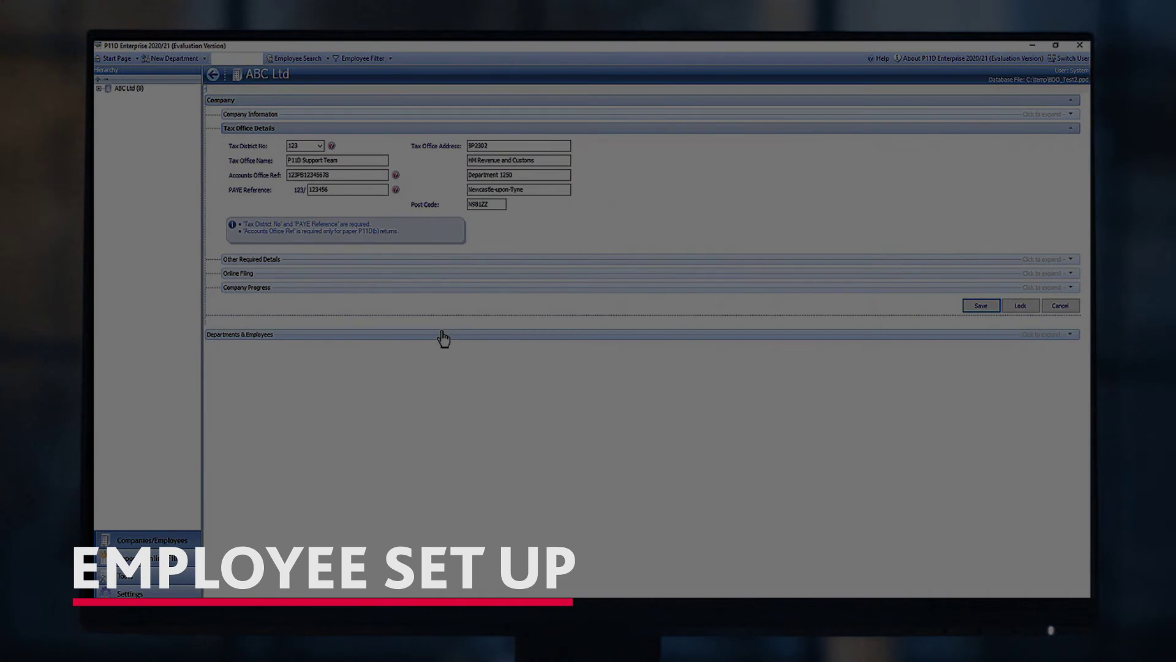
# - Add a New Department under ABC Ltd's Departments & Employees
pyautogui.click(444, 335)
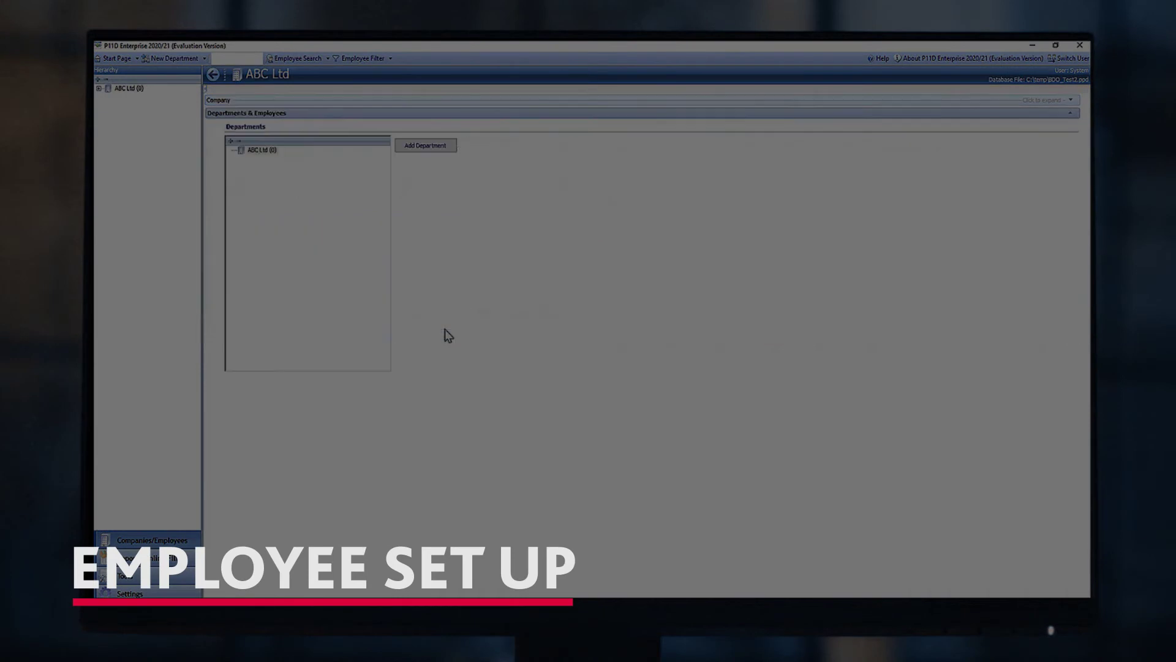
pyautogui.click(431, 145)
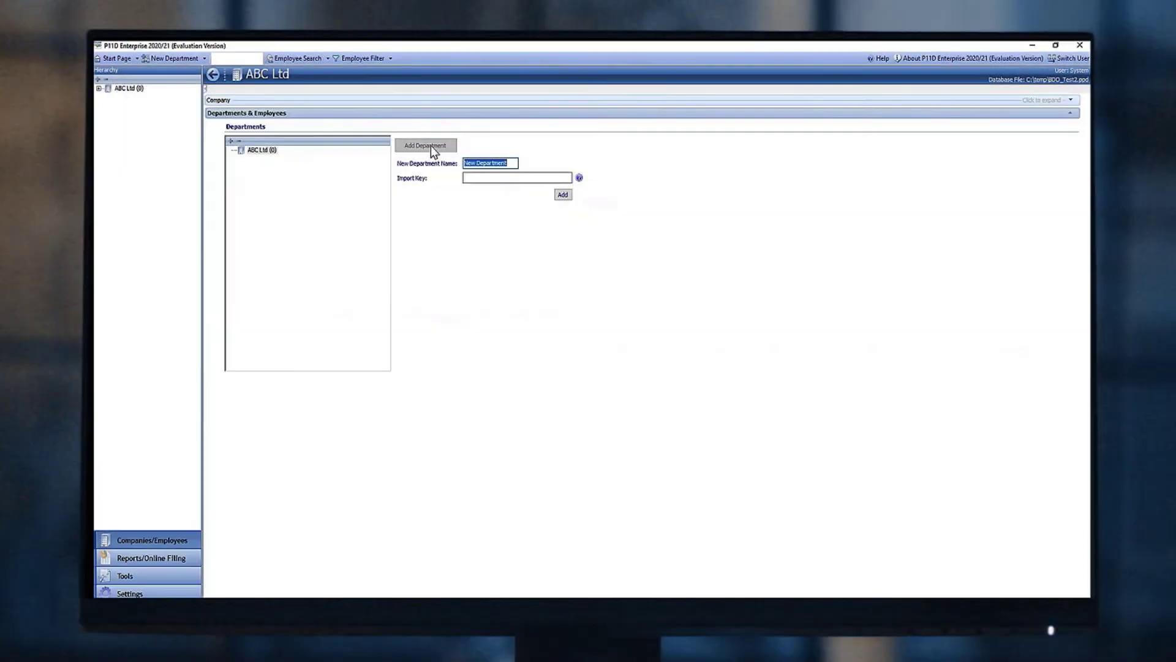
pyautogui.click(558, 195)
pyautogui.click(431, 398)
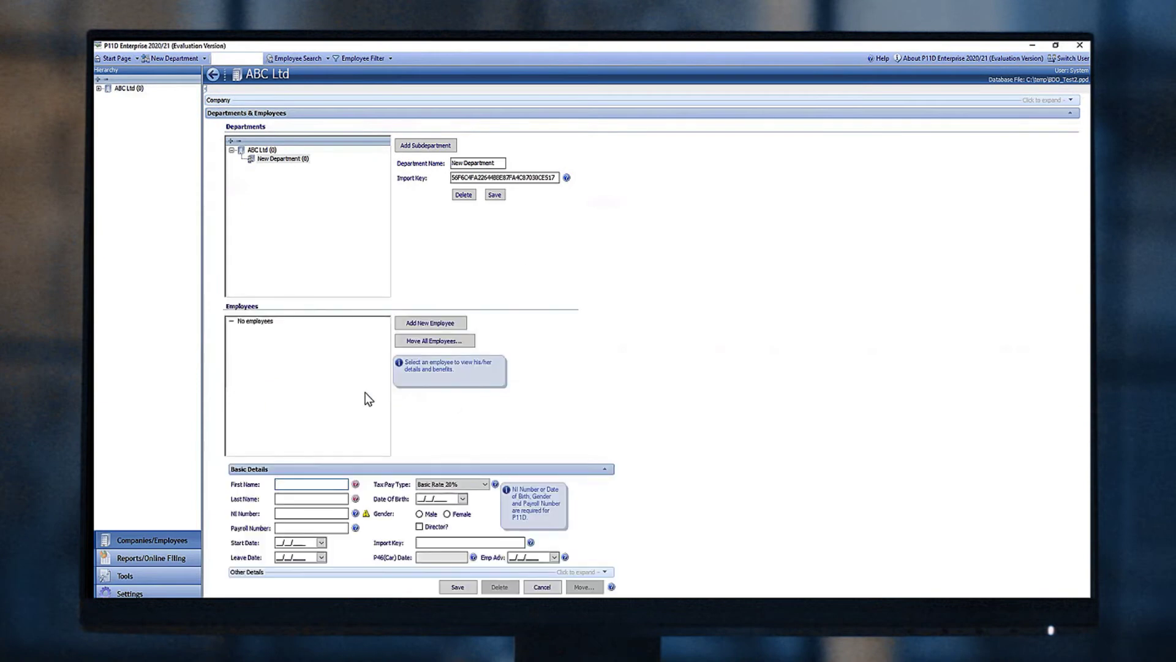
pyautogui.click(307, 484)
pyautogui.write('Jo')
pyautogui.press('Tab')
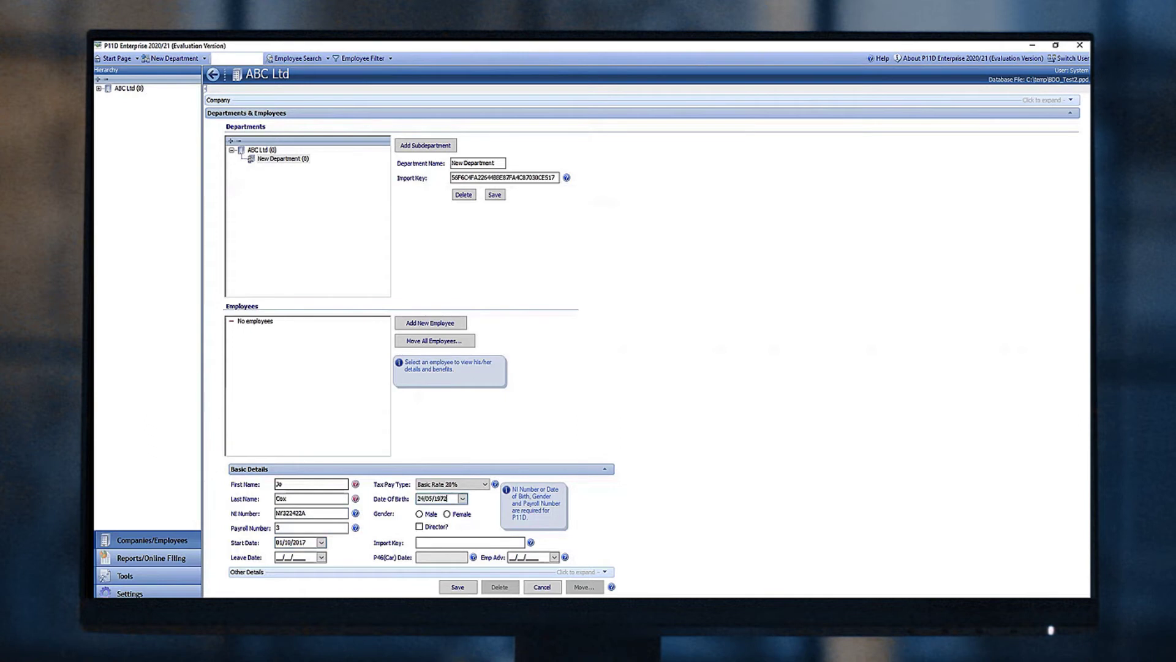
pyautogui.click(448, 513)
pyautogui.click(460, 589)
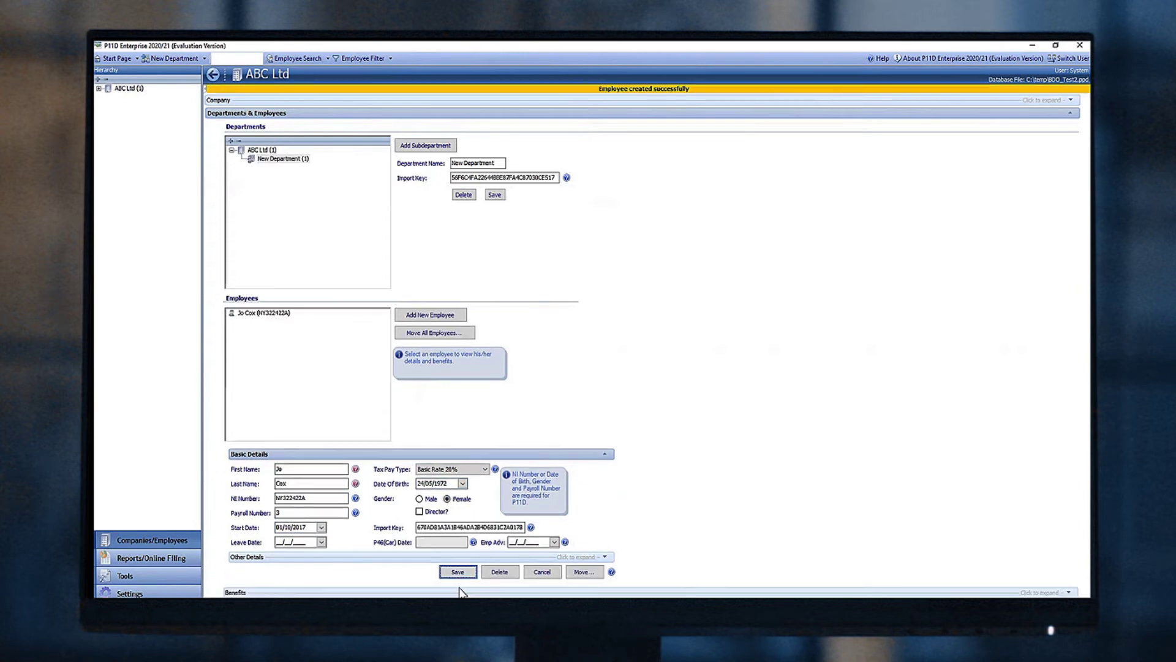
pyautogui.click(163, 575)
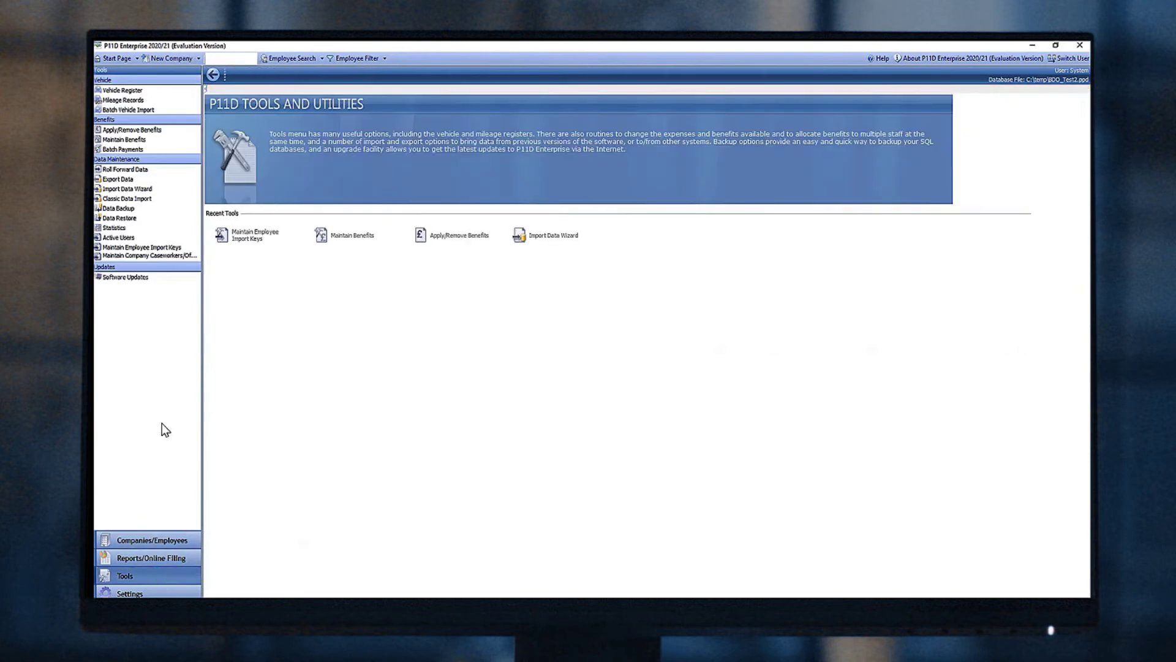
# - Start the Import Data Wizard with the Employee Data.xls spreadsheet and accept the tax year
pyautogui.click(135, 191)
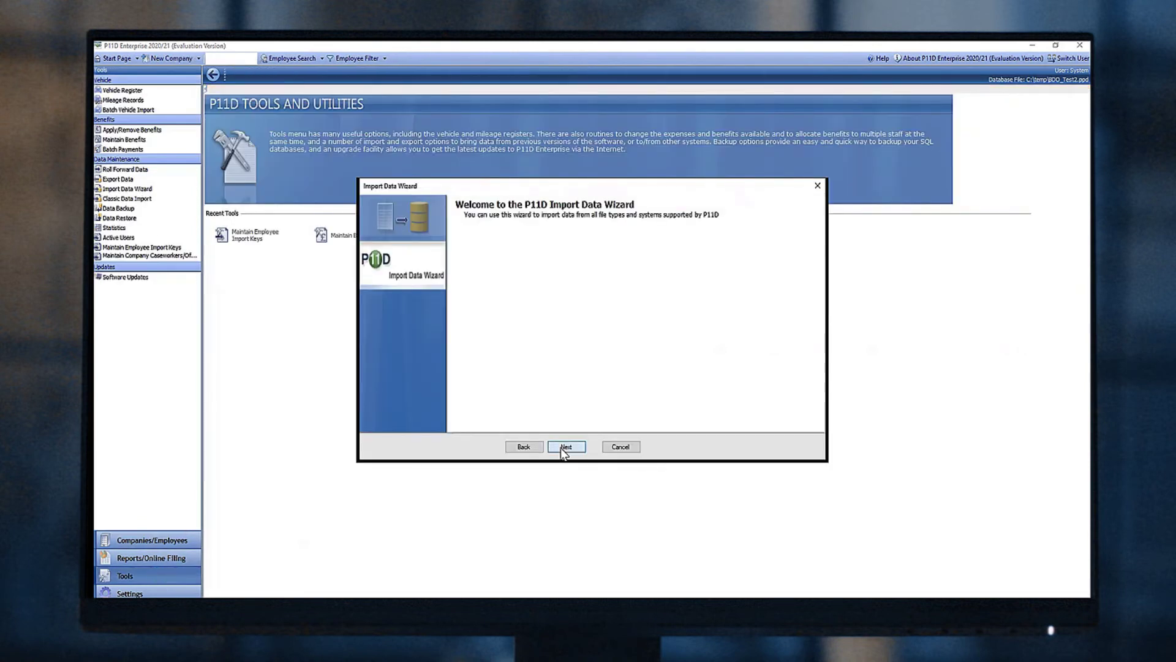
pyautogui.click(564, 449)
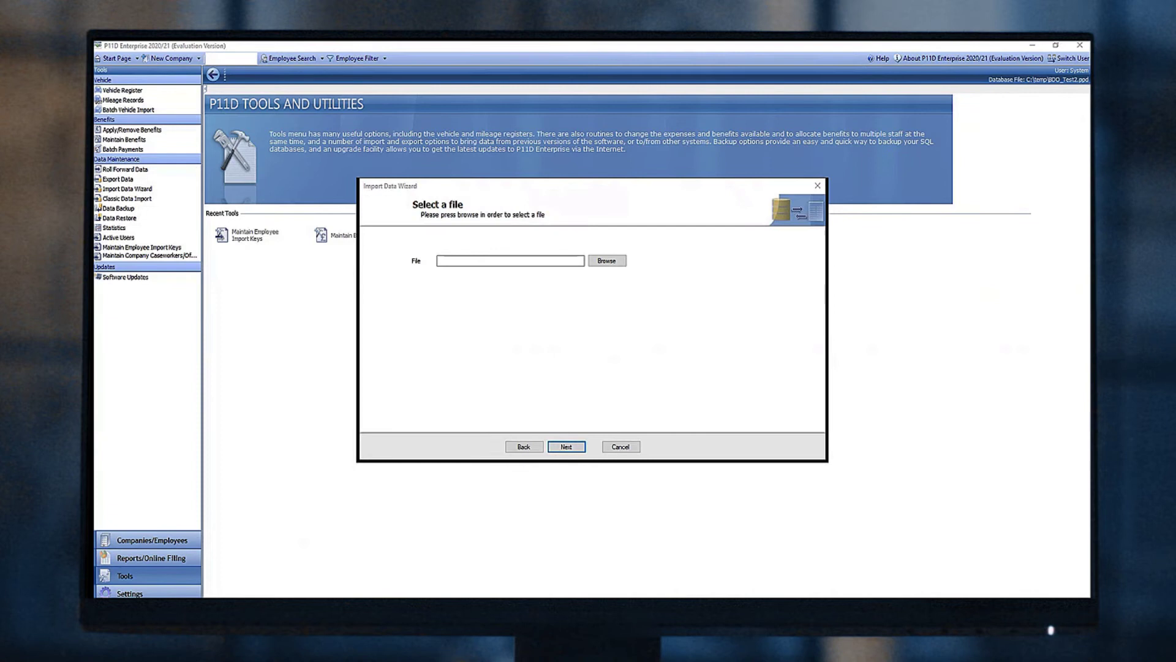
pyautogui.click(605, 264)
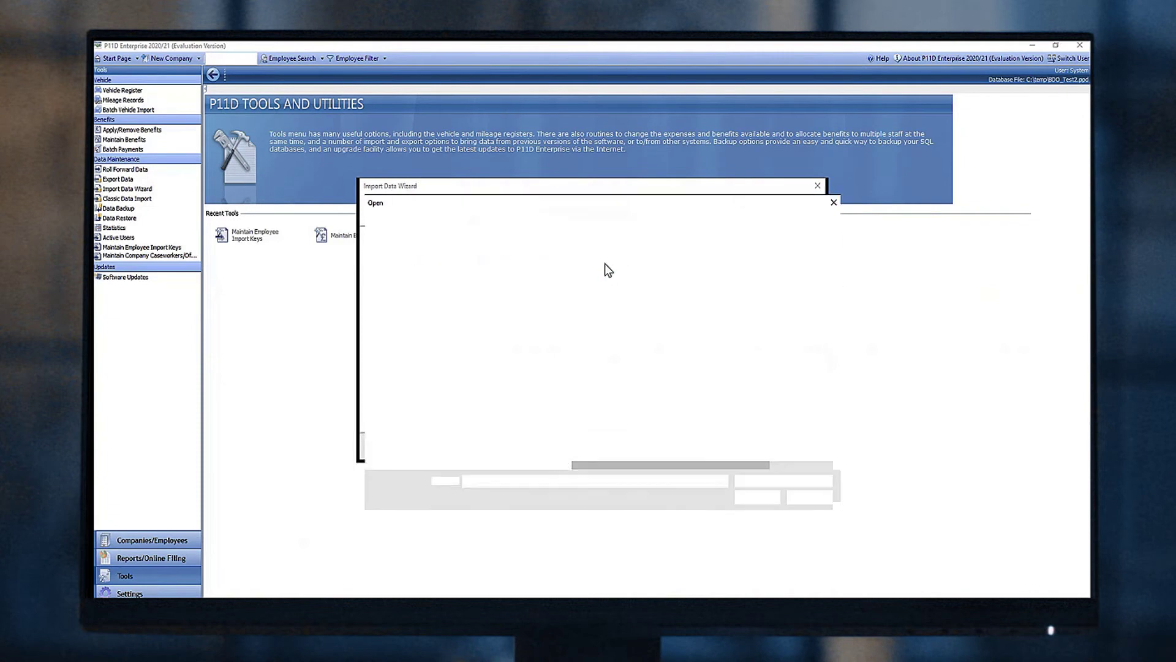
pyautogui.doubleClick(616, 293)
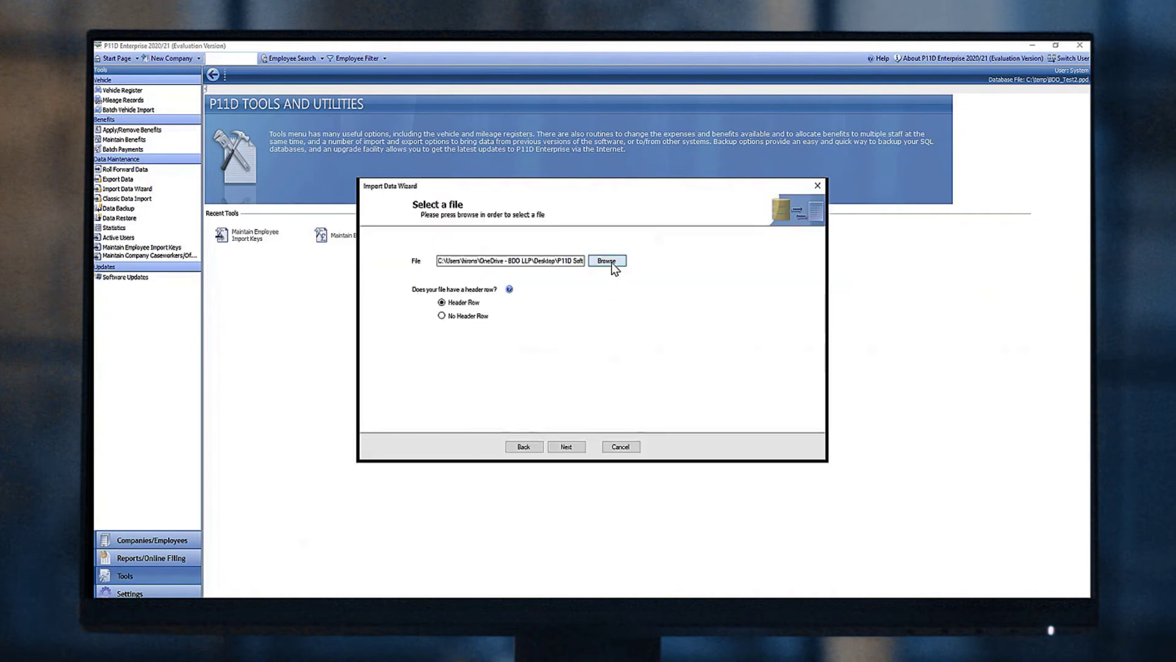
pyautogui.click(612, 263)
pyautogui.click(608, 284)
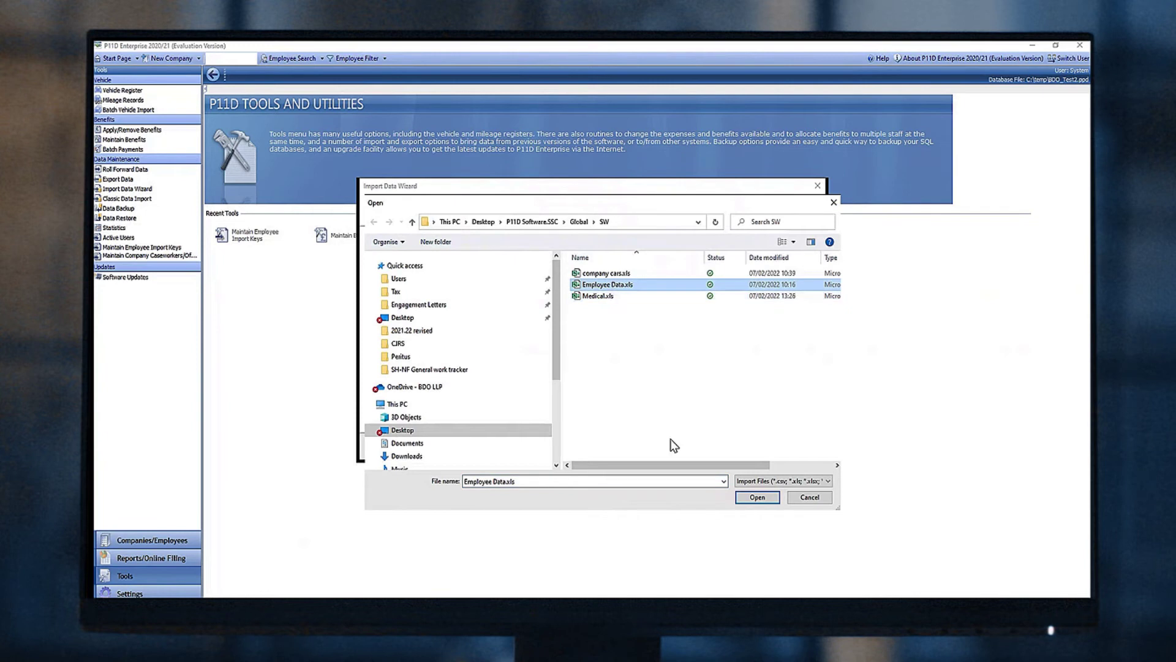
pyautogui.click(756, 496)
pyautogui.click(568, 447)
pyautogui.click(568, 447)
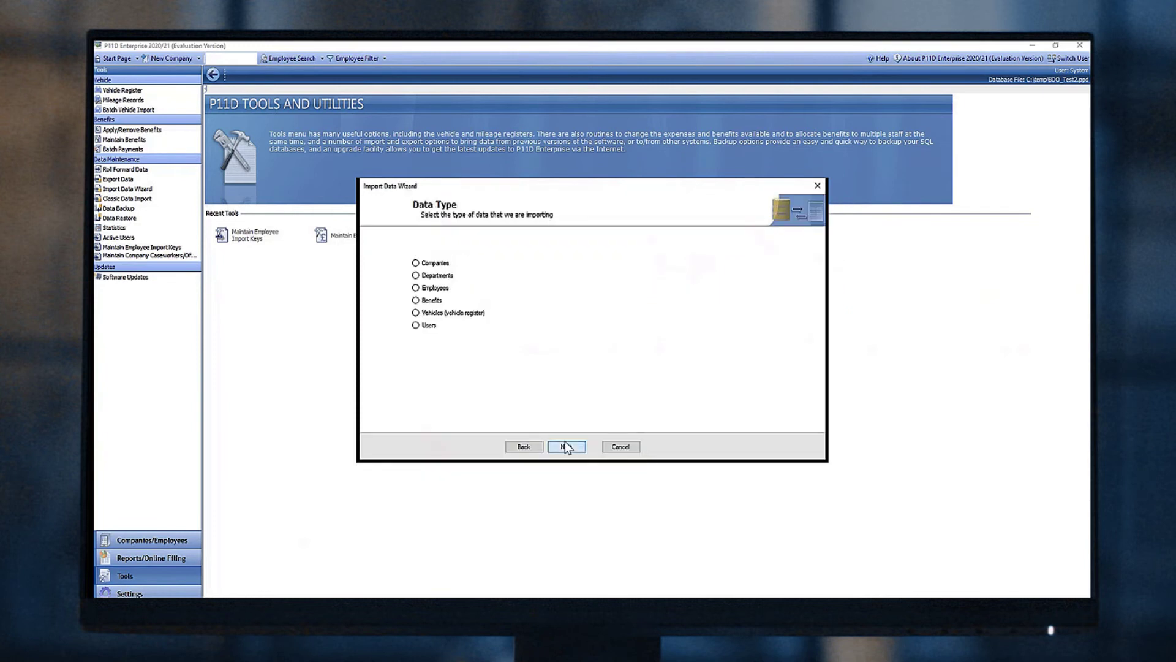
# - Choose to import Employees, all into ABC Ltd's New Department
pyautogui.click(430, 289)
pyautogui.click(566, 447)
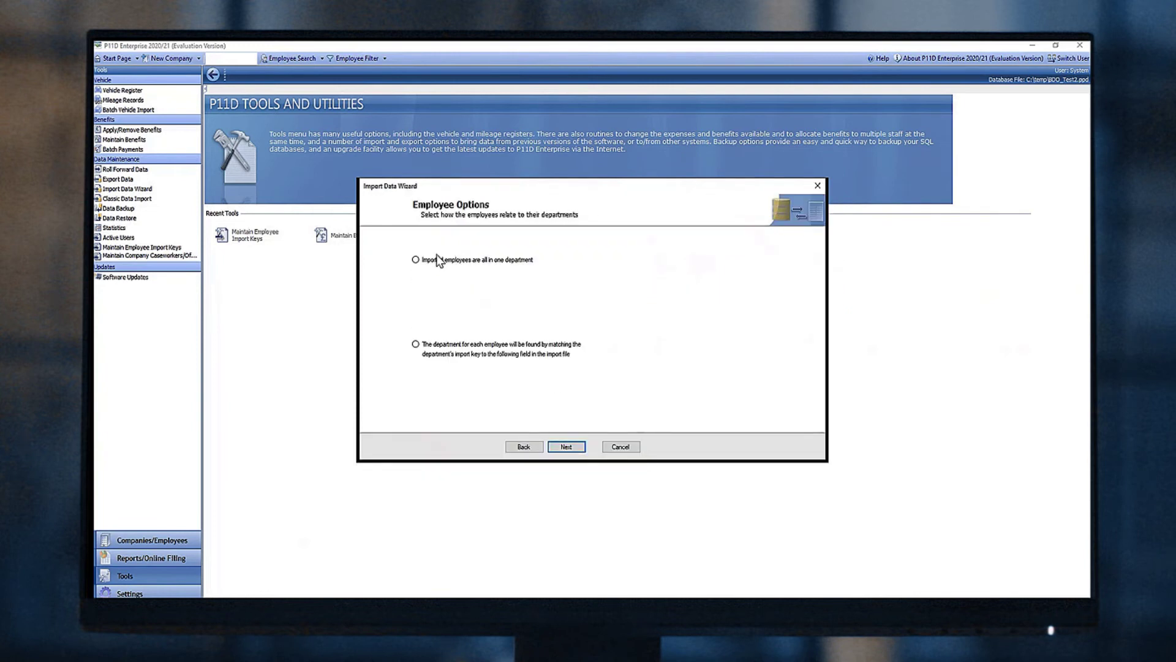
pyautogui.click(418, 261)
pyautogui.click(516, 285)
pyautogui.click(562, 296)
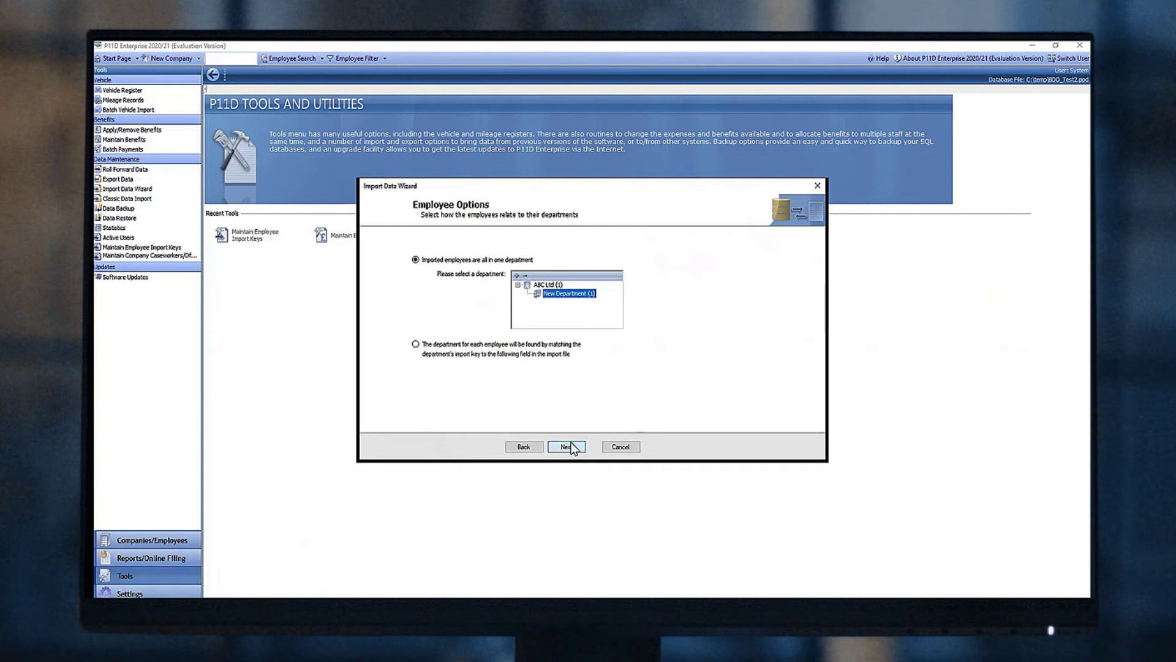
pyautogui.click(567, 447)
# - Match First Name, Last Name, NI Number, Payroll Number, Start Date, Leave Date, Date of Birth and Director (N) columns, then confirm and run the import
pyautogui.click(511, 274)
pyautogui.click(471, 291)
pyautogui.click(511, 289)
pyautogui.click(471, 313)
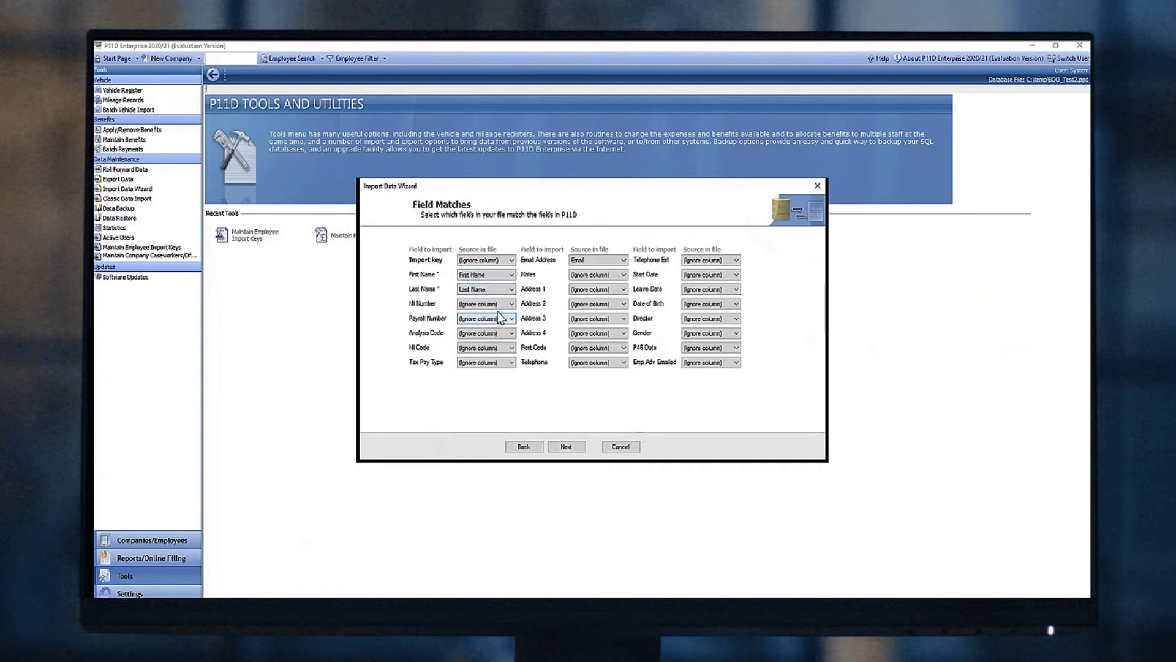
pyautogui.click(512, 303)
pyautogui.click(471, 335)
pyautogui.click(511, 318)
pyautogui.click(474, 355)
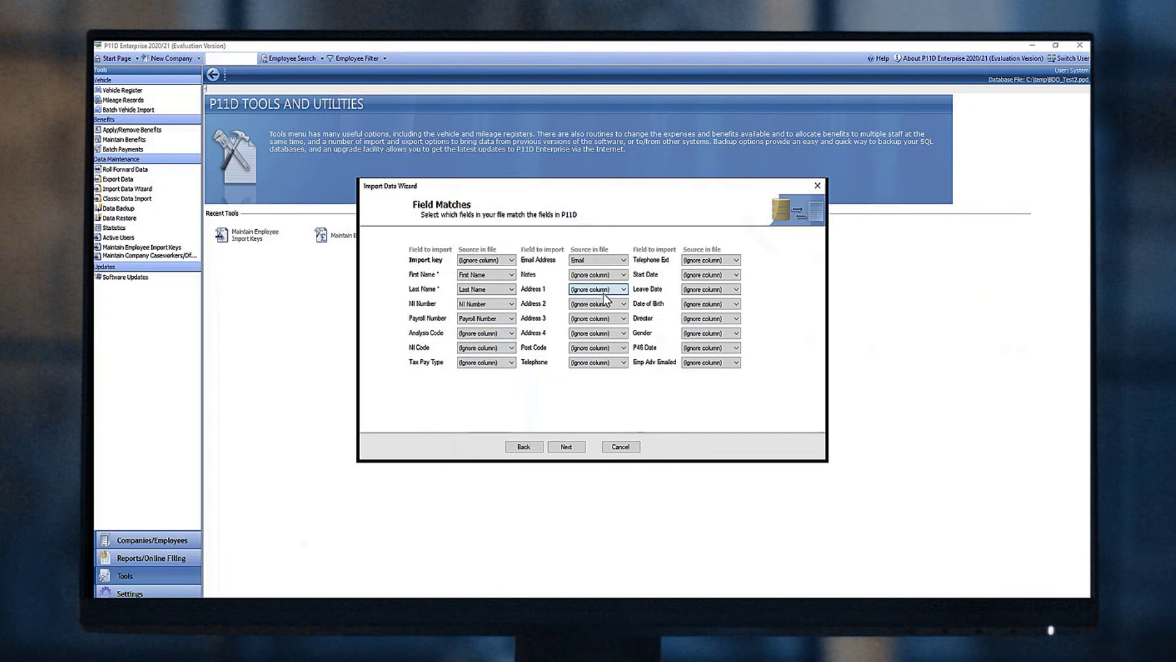
pyautogui.click(736, 273)
pyautogui.click(698, 328)
pyautogui.click(716, 291)
pyautogui.click(699, 348)
pyautogui.click(715, 303)
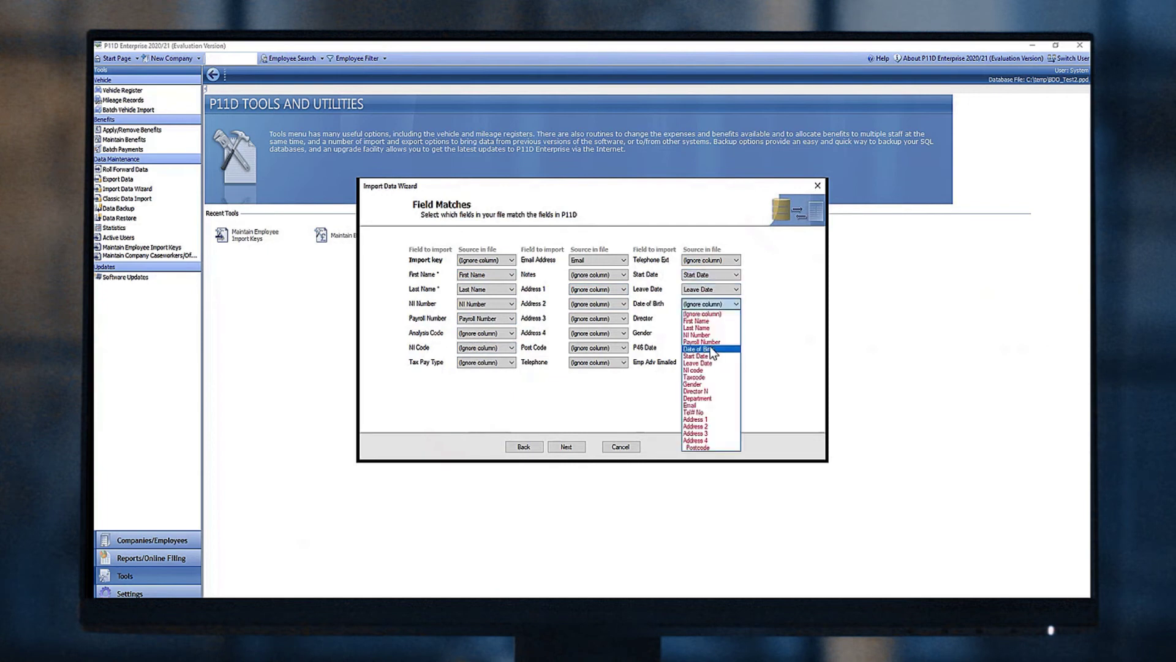
pyautogui.click(699, 348)
pyautogui.click(716, 318)
pyautogui.click(704, 411)
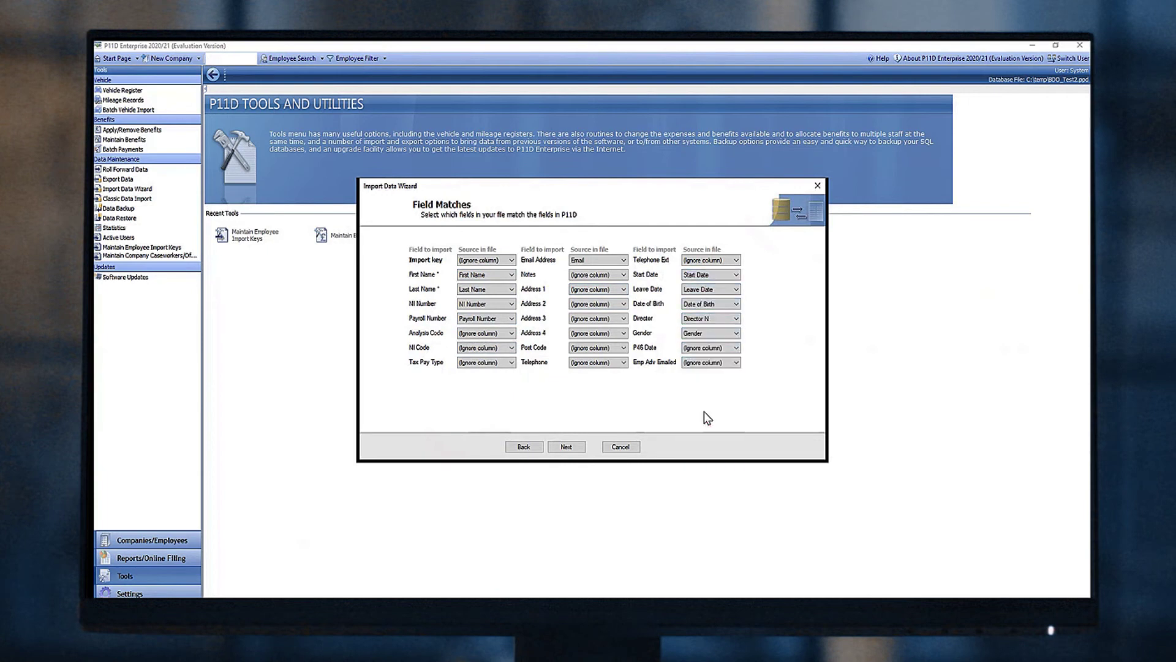
pyautogui.click(578, 449)
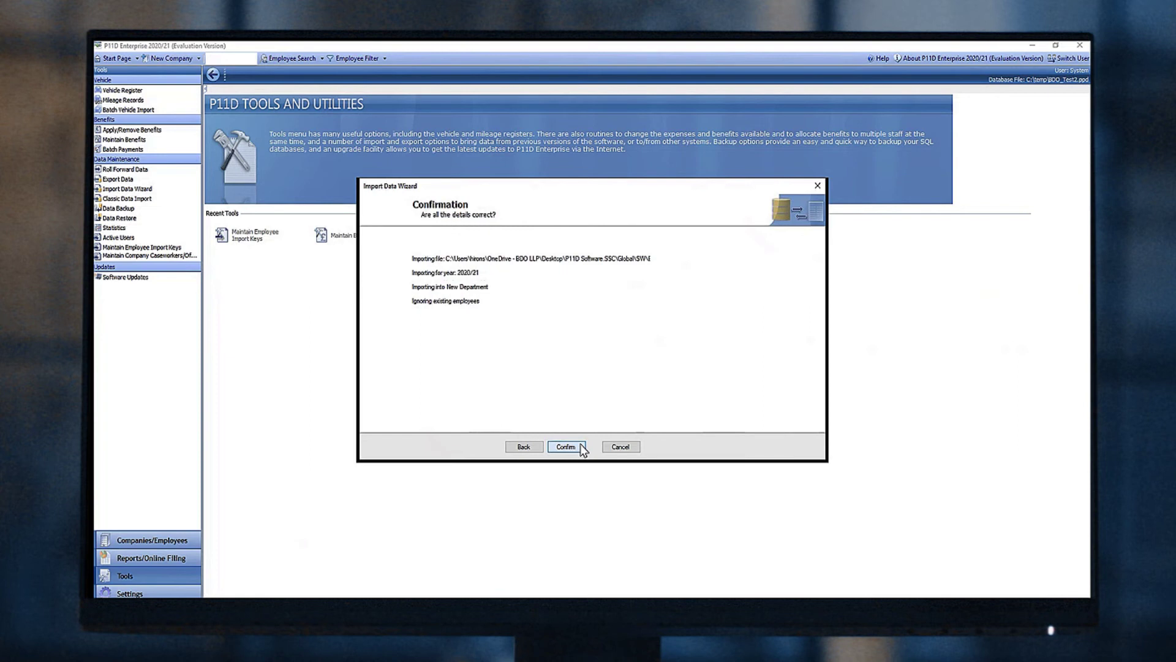
pyautogui.click(580, 446)
# - Close the wizard, verify New Department lists the five imported employees, and return to ABC Ltd's Departments & Employees
pyautogui.click(582, 449)
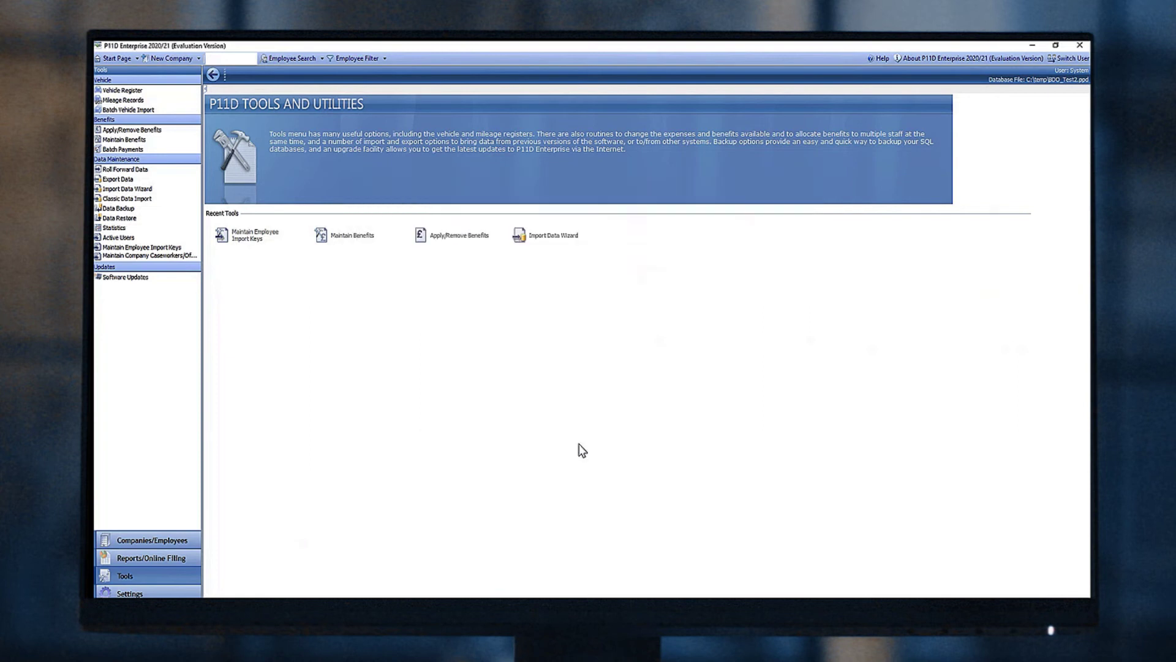
pyautogui.click(142, 540)
pyautogui.click(98, 89)
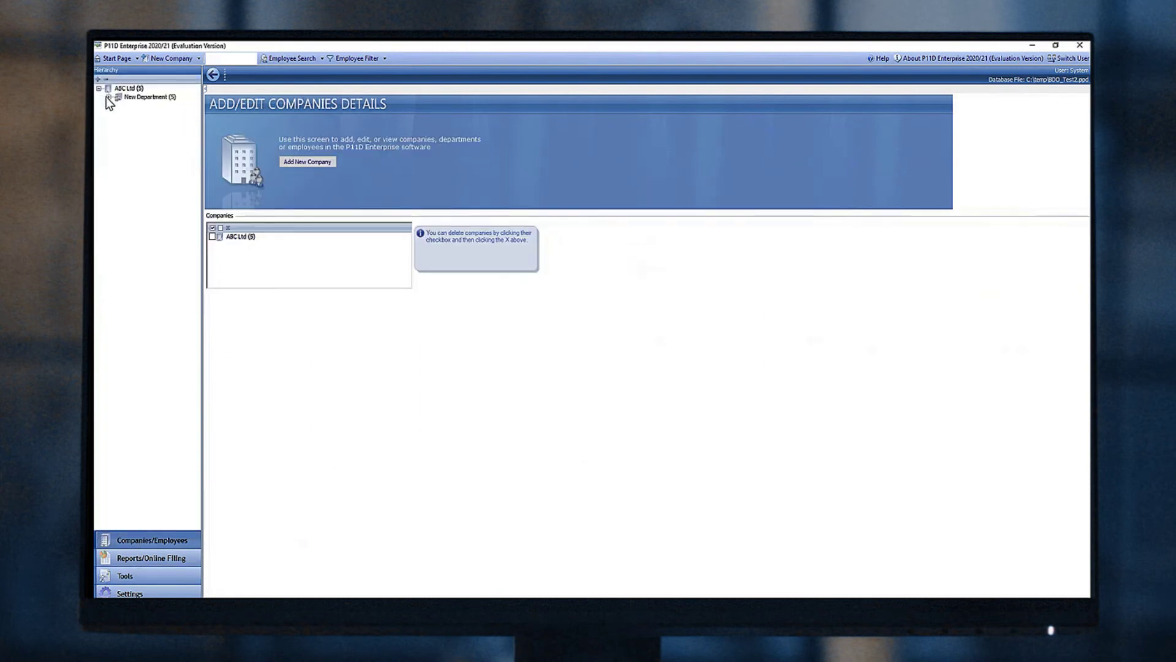
pyautogui.click(108, 97)
pyautogui.click(150, 106)
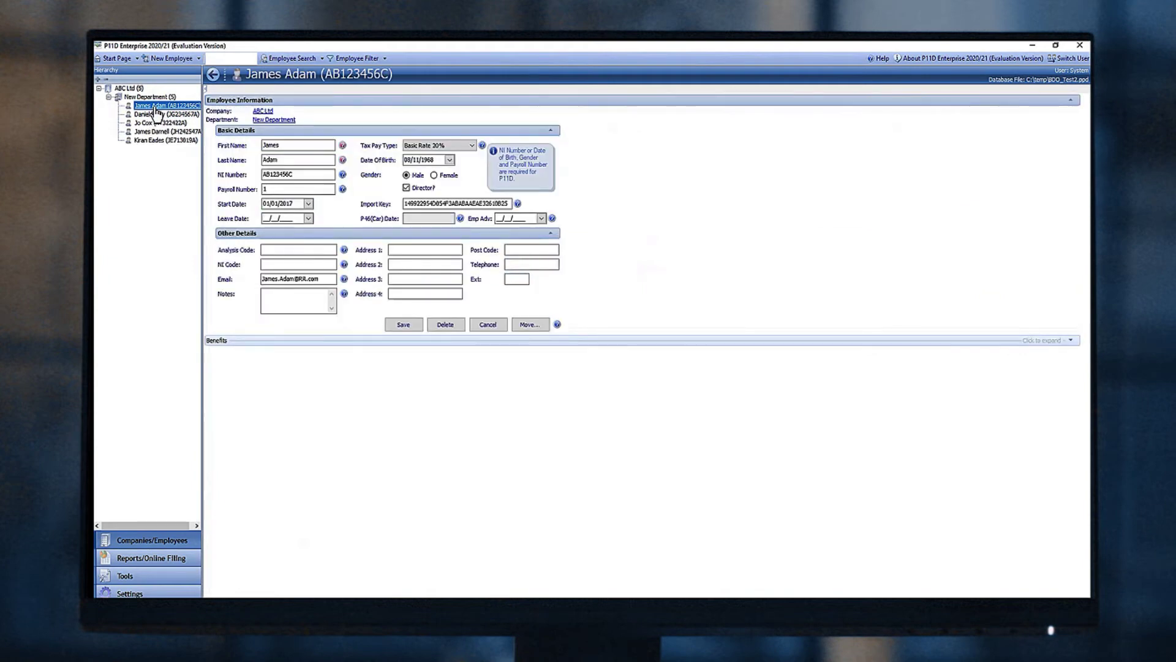
pyautogui.click(128, 88)
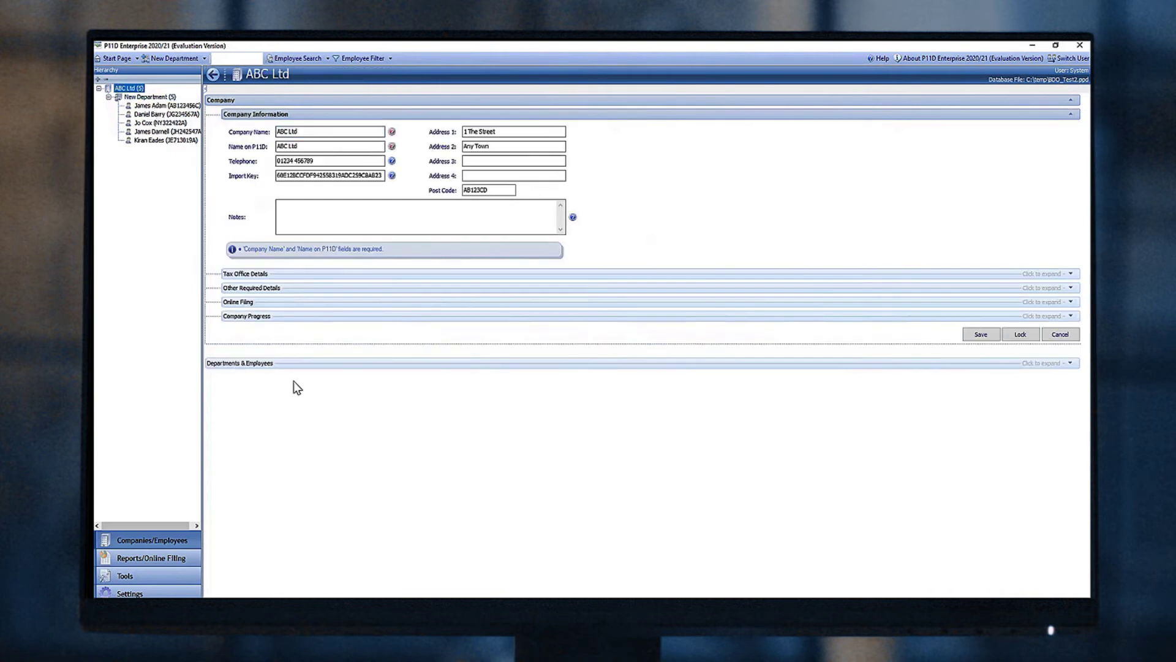
pyautogui.click(304, 362)
# - Add a Sales department to ABC Ltd and rename New Department to Accounts, keeping its five employees
pyautogui.click(422, 149)
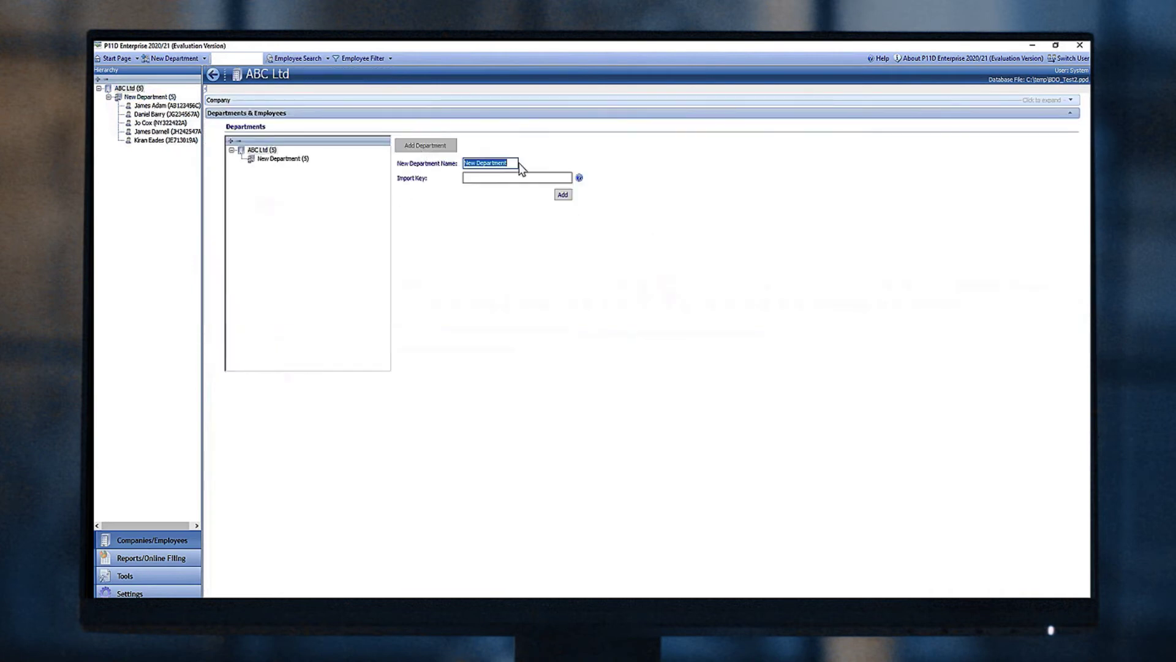
pyautogui.write('Sales')
pyautogui.click(562, 194)
pyautogui.click(283, 158)
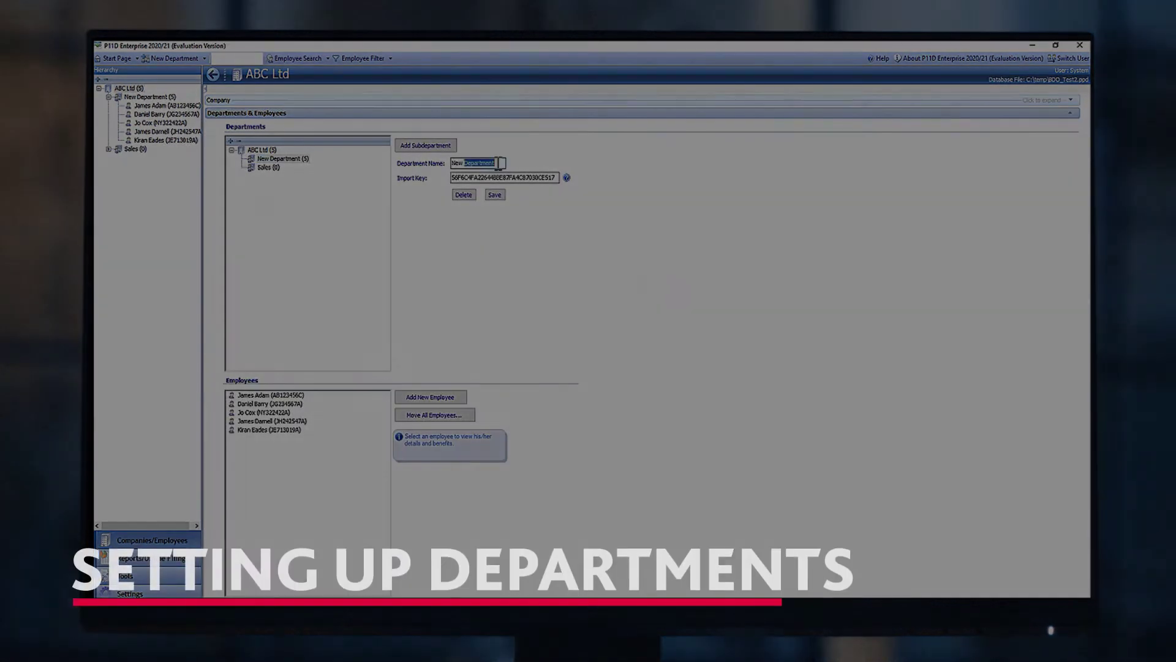
pyautogui.moveTo(494, 164); pyautogui.dragTo(444, 164)
pyautogui.write('Accounts')
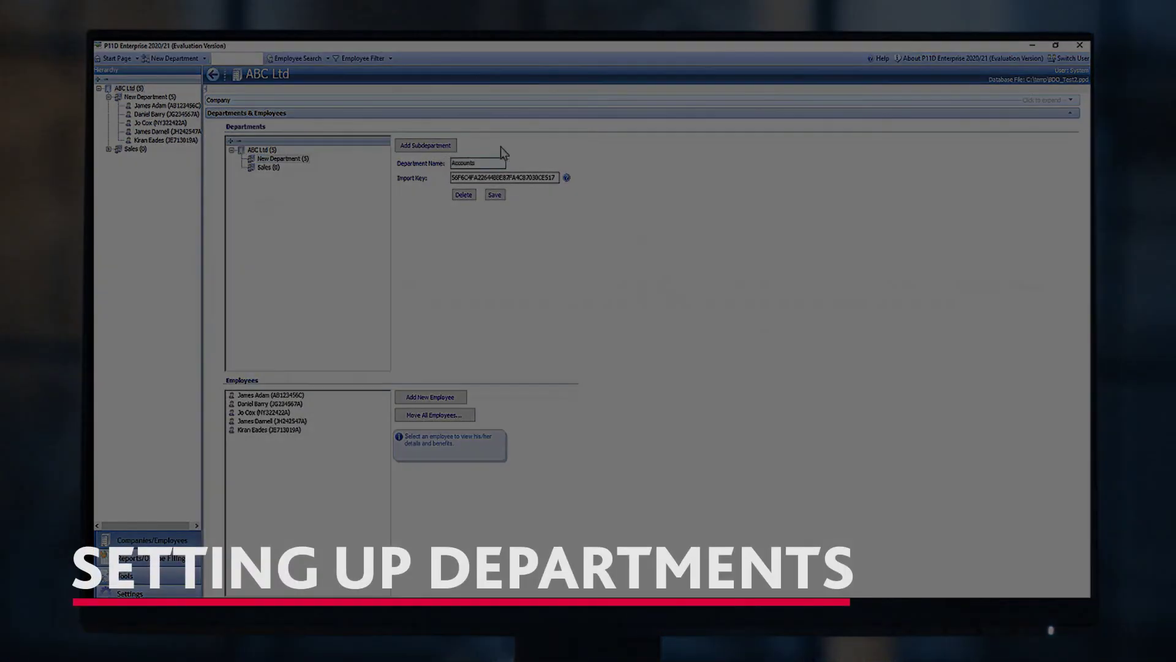
pyautogui.click(497, 194)
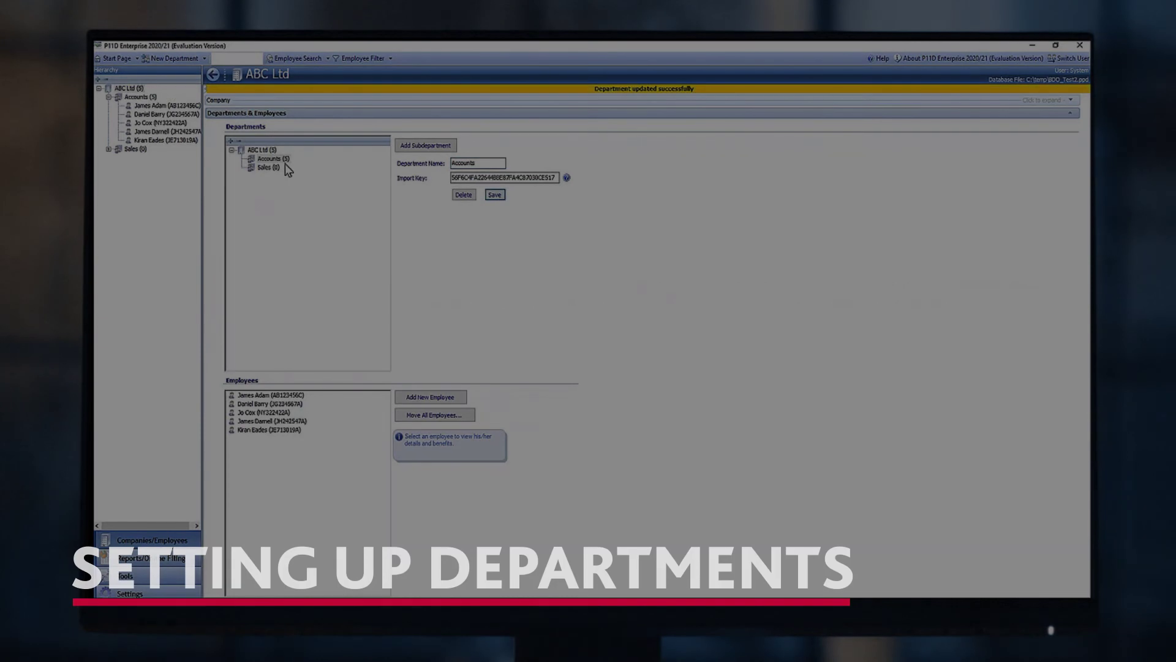
pyautogui.click(269, 160)
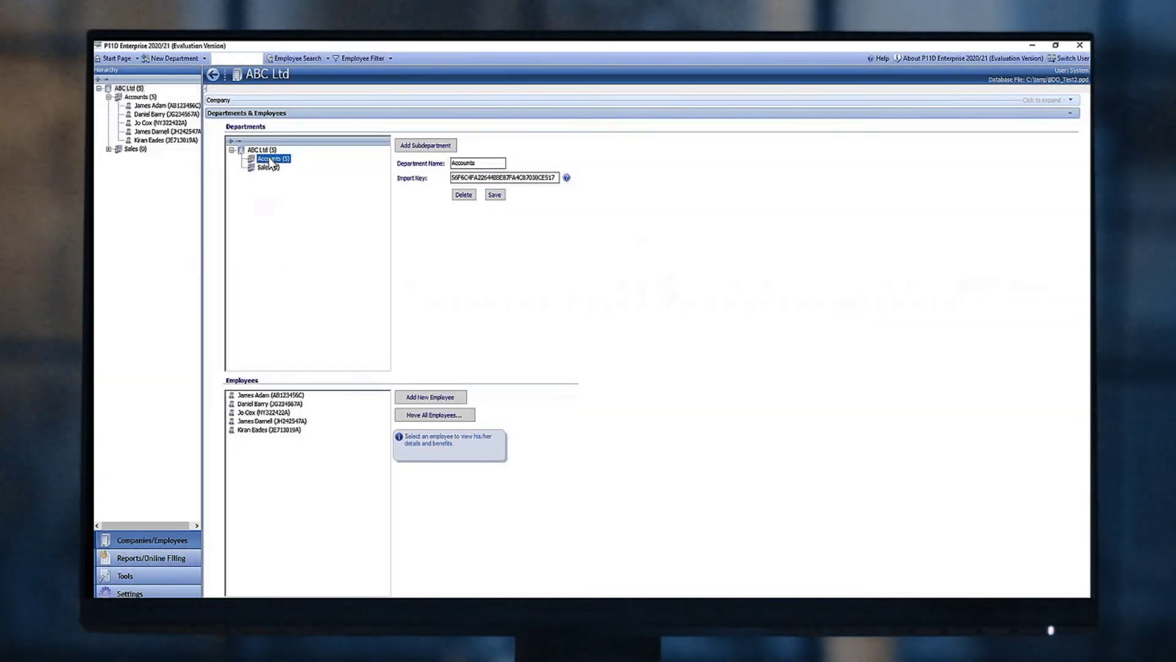
# - Move all employees from Accounts to Sales and check Accounts is now empty
pyautogui.click(278, 397)
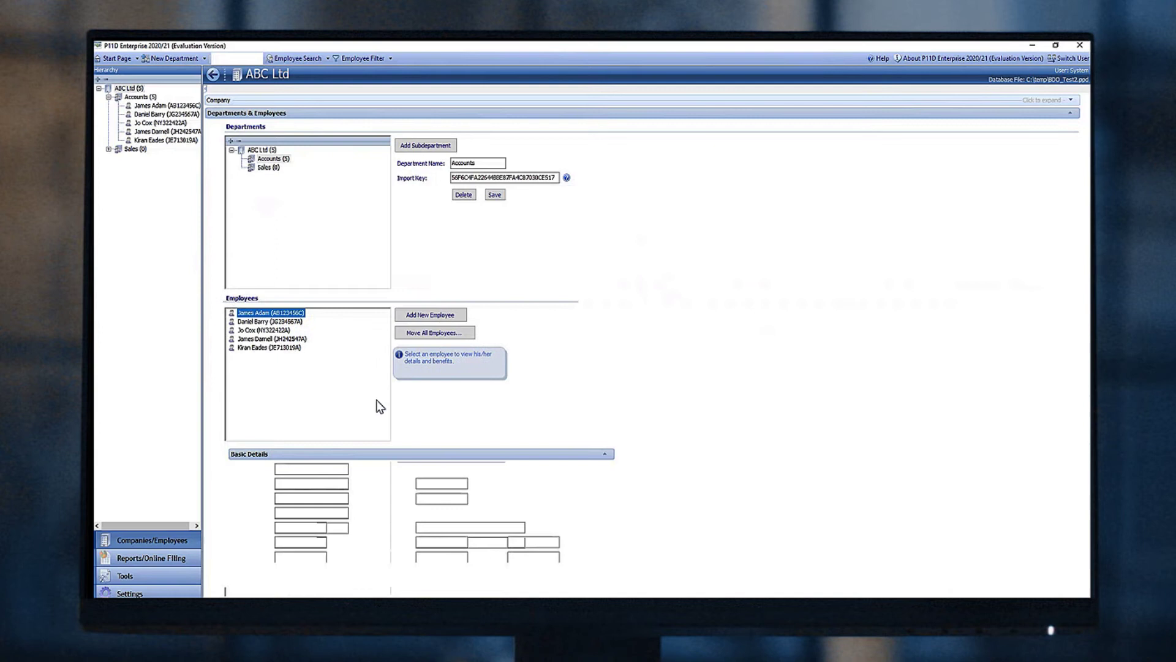
pyautogui.click(447, 335)
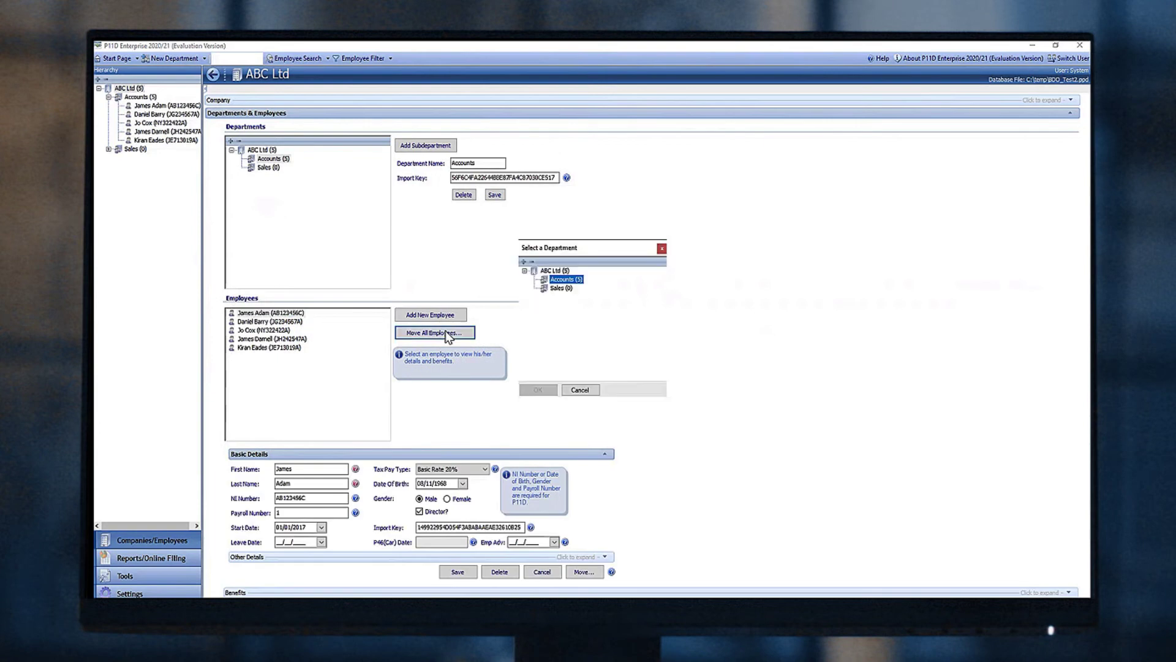
pyautogui.click(558, 288)
pyautogui.click(538, 390)
pyautogui.click(267, 167)
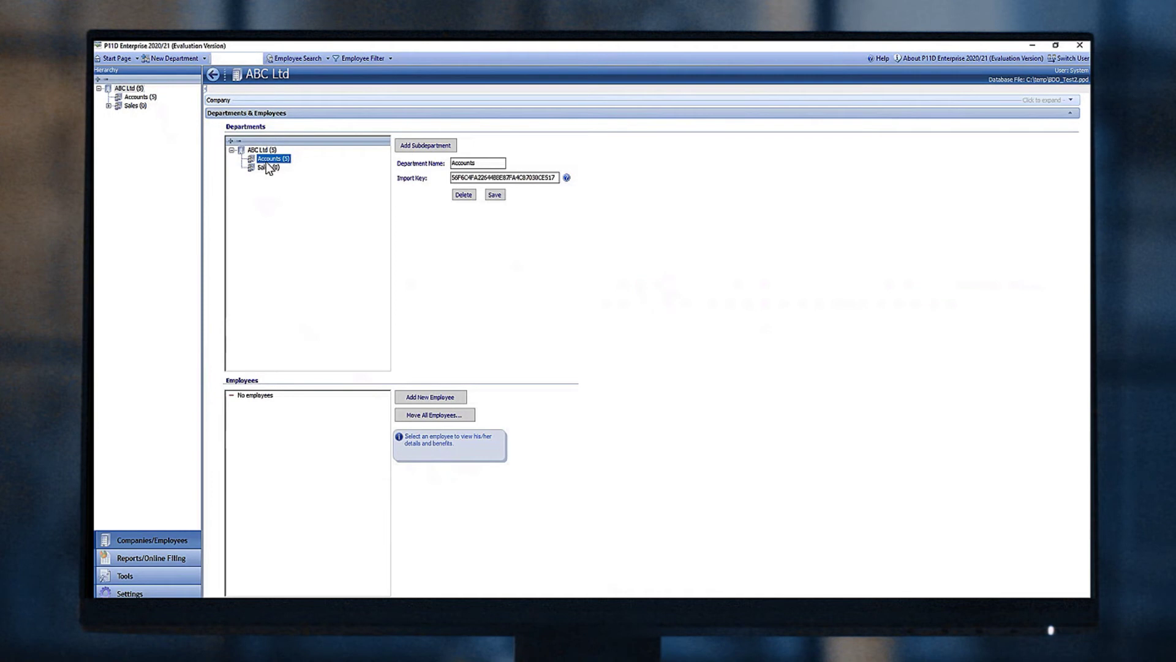
pyautogui.click(269, 168)
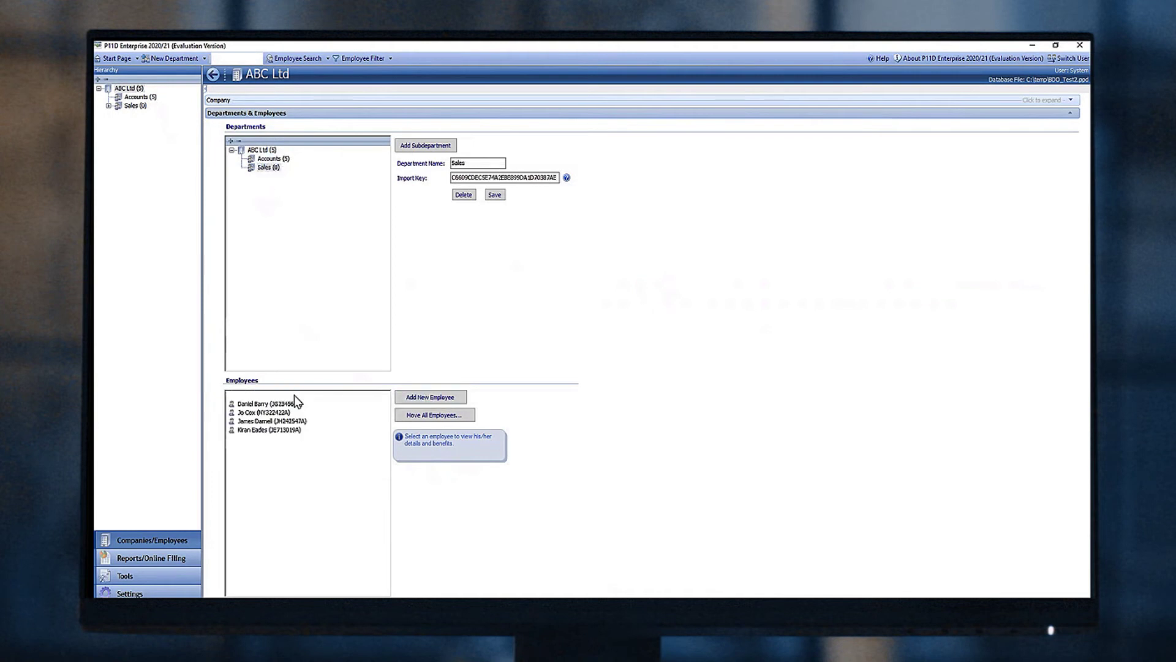
# - Move the first Sales employee back to Accounts, leaving four in Sales, and show the Sales department page
pyautogui.click(295, 395)
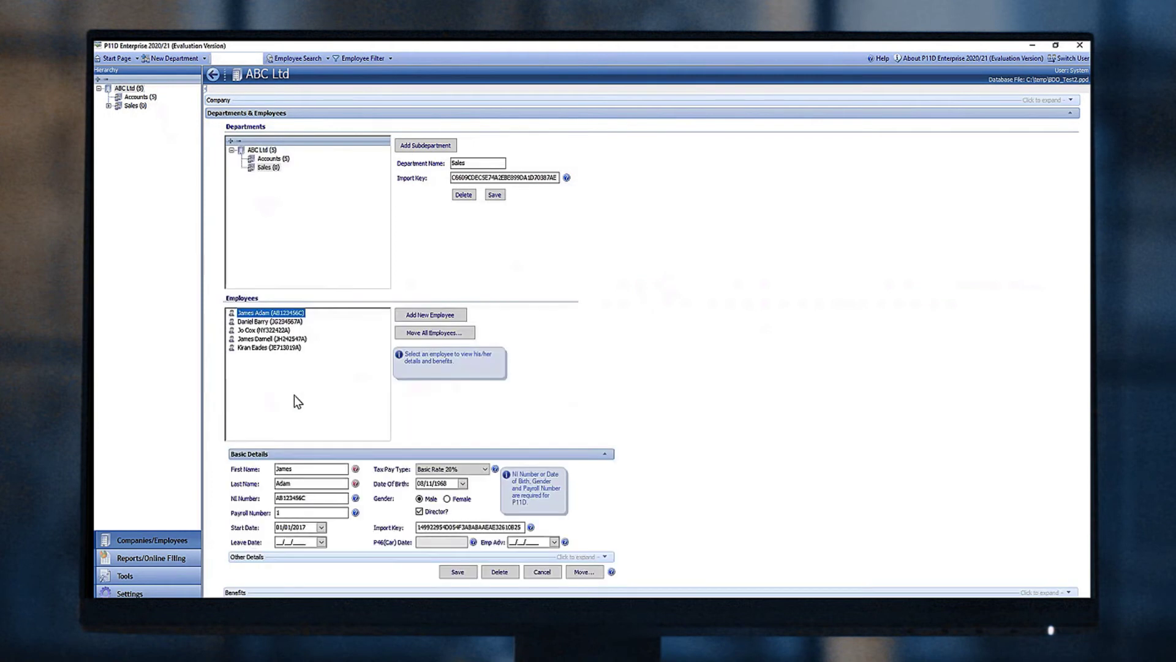
pyautogui.click(585, 572)
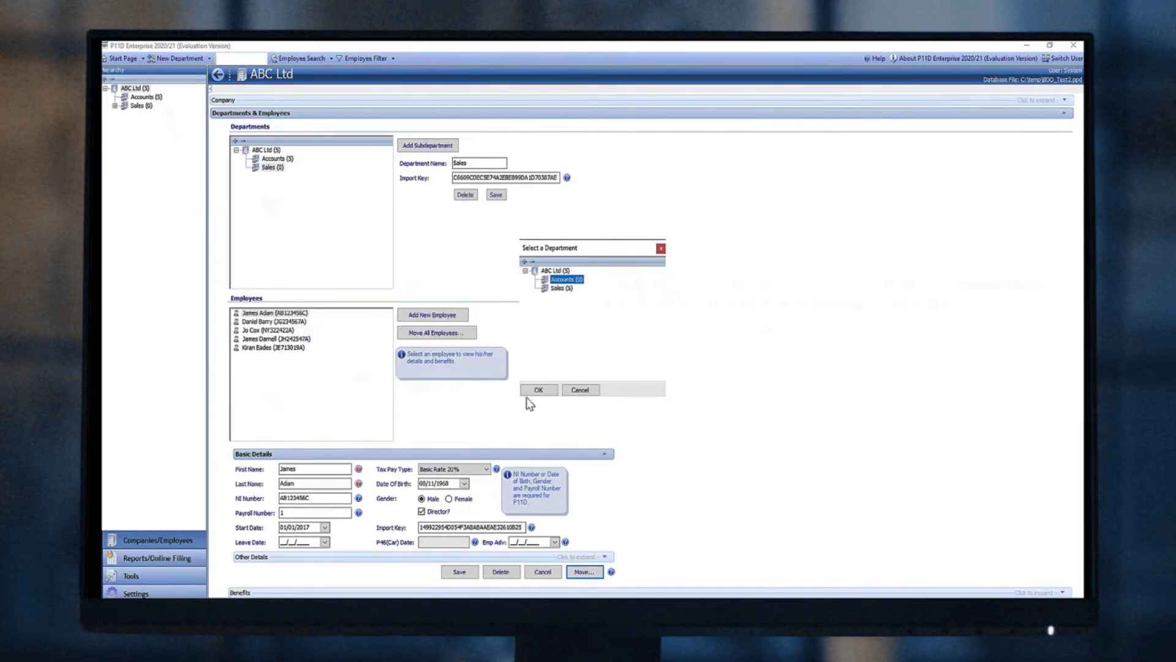
pyautogui.click(535, 390)
pyautogui.click(274, 168)
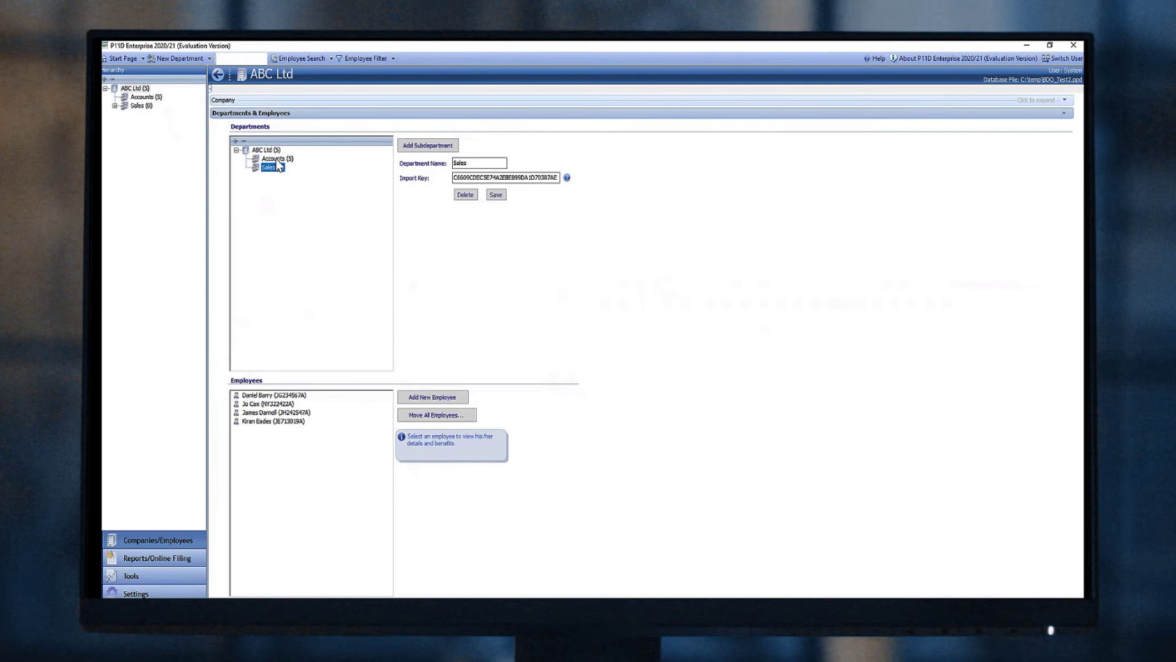
pyautogui.click(277, 160)
pyautogui.click(307, 114)
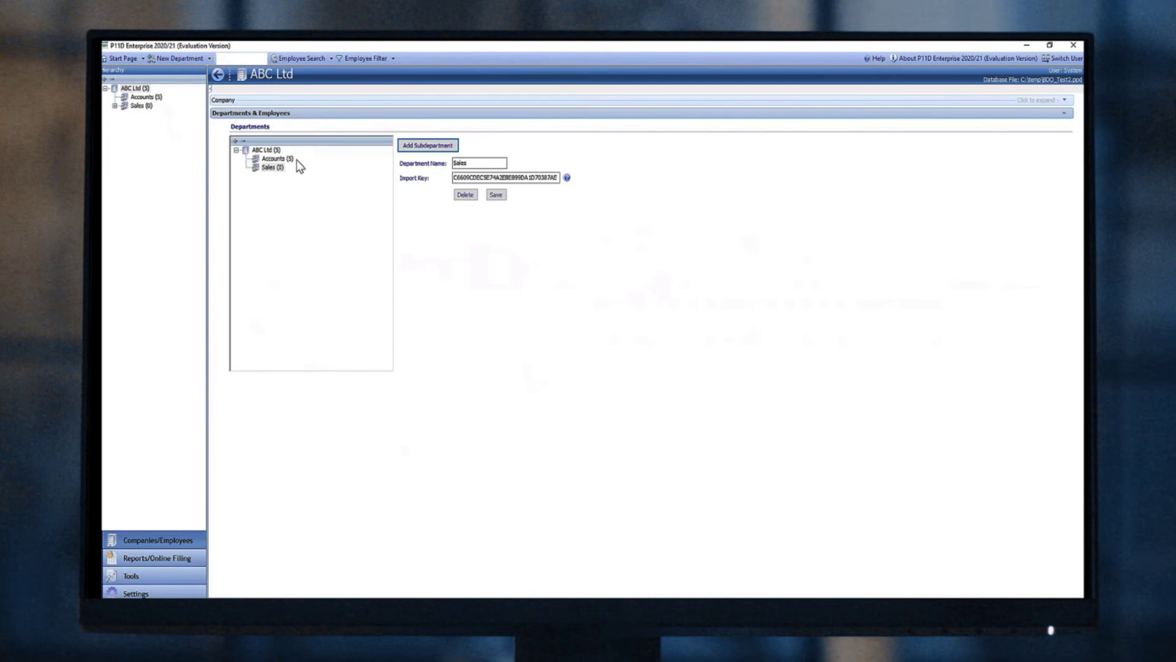
pyautogui.click(276, 168)
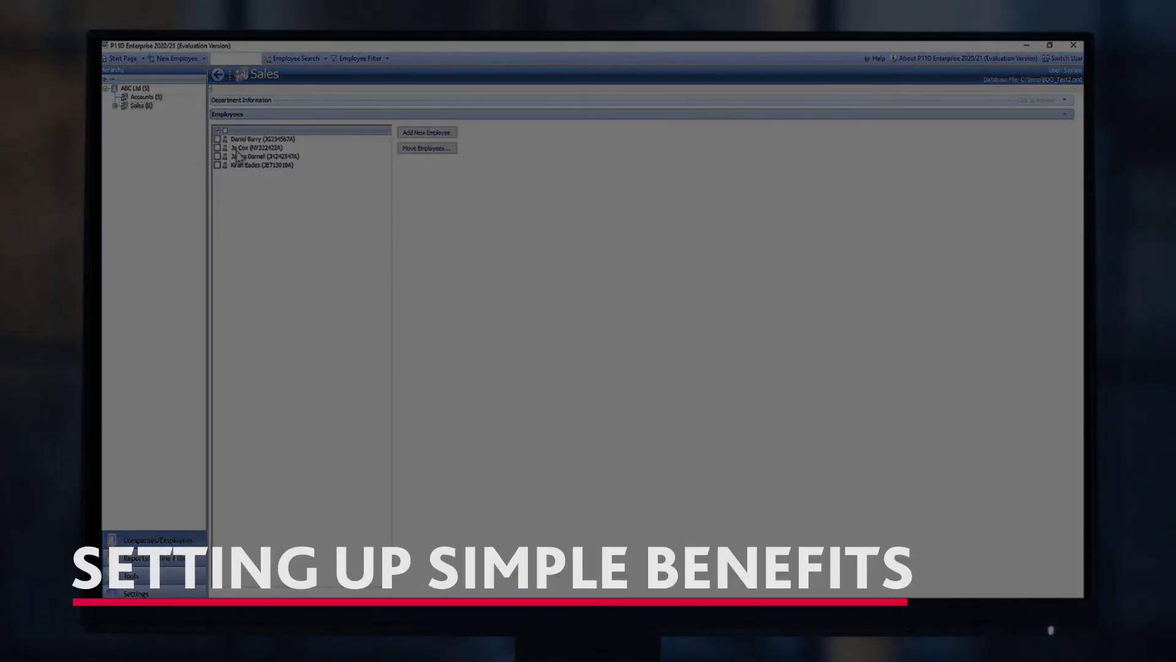
# - Apply the Private Medical benefit to a Sales employee from the available benefits list
pyautogui.click(243, 149)
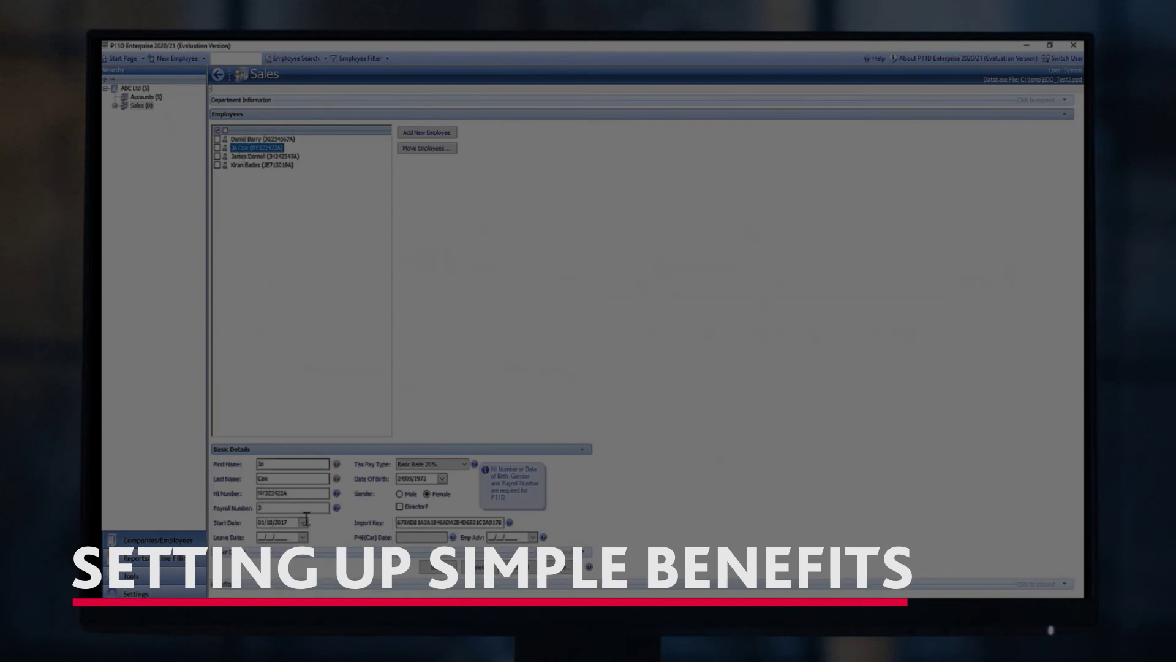
pyautogui.click(330, 585)
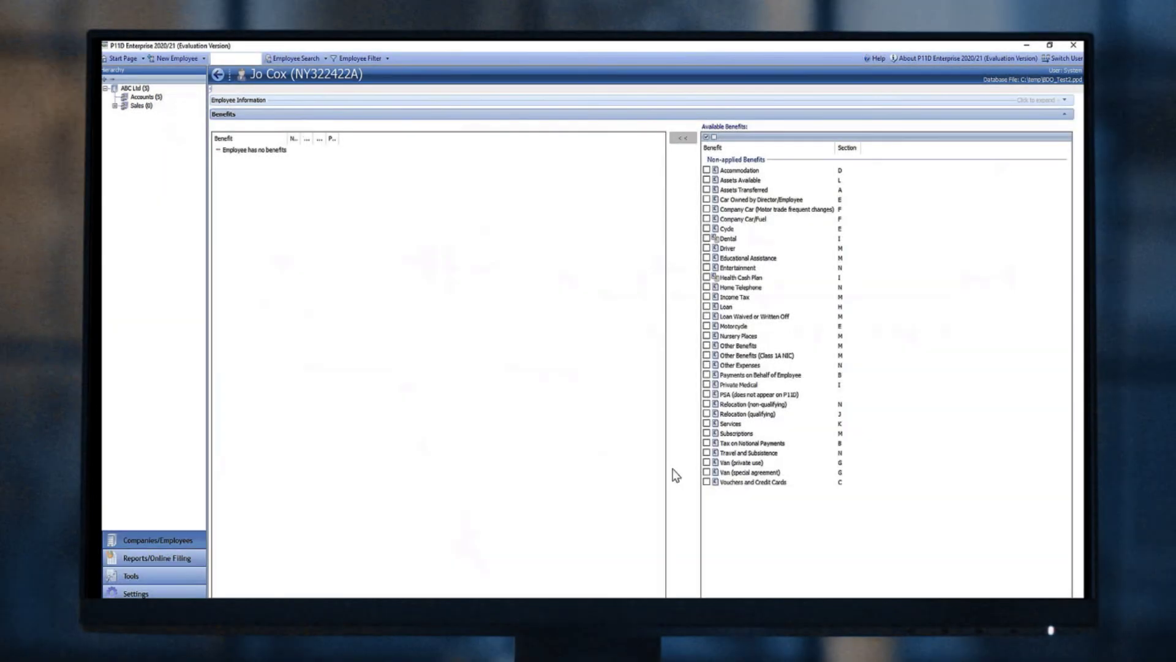
pyautogui.click(740, 385)
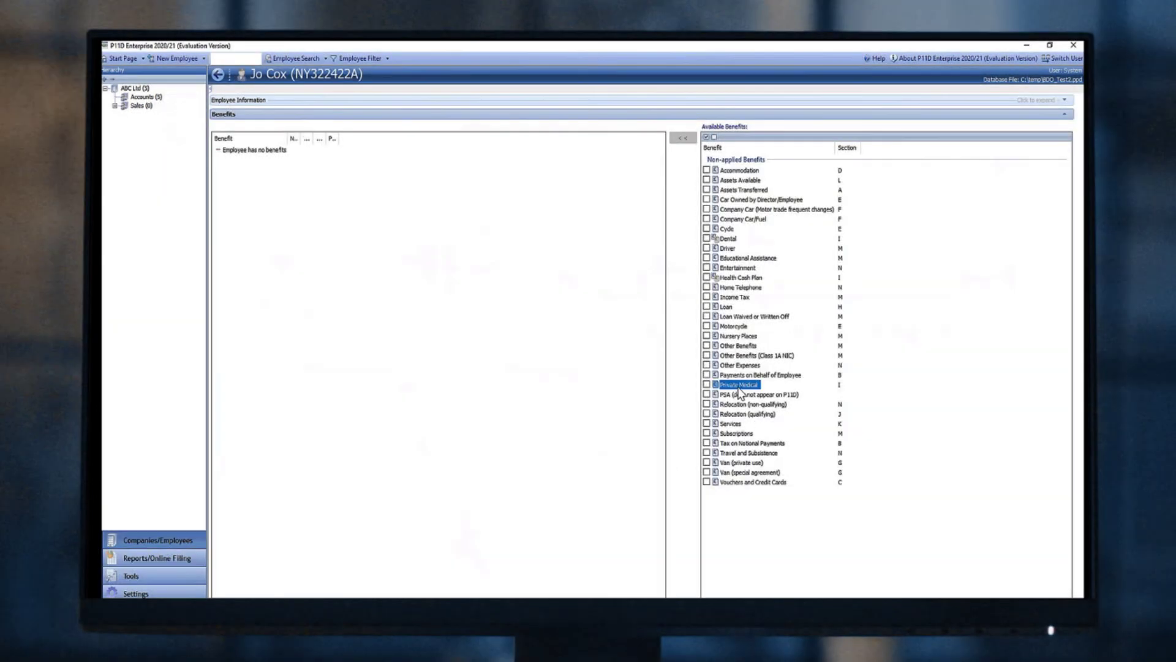
pyautogui.click(708, 386)
pyautogui.click(683, 140)
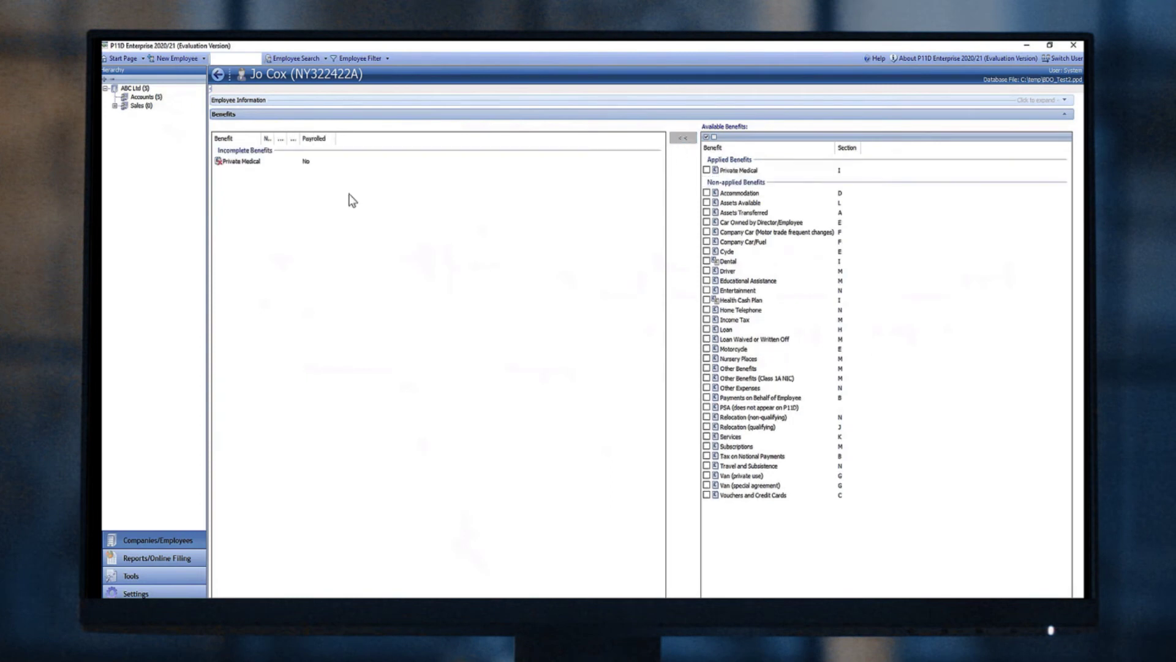
# - Enter a Private Medical amount of £500.00 for the employee and save it
pyautogui.click(261, 165)
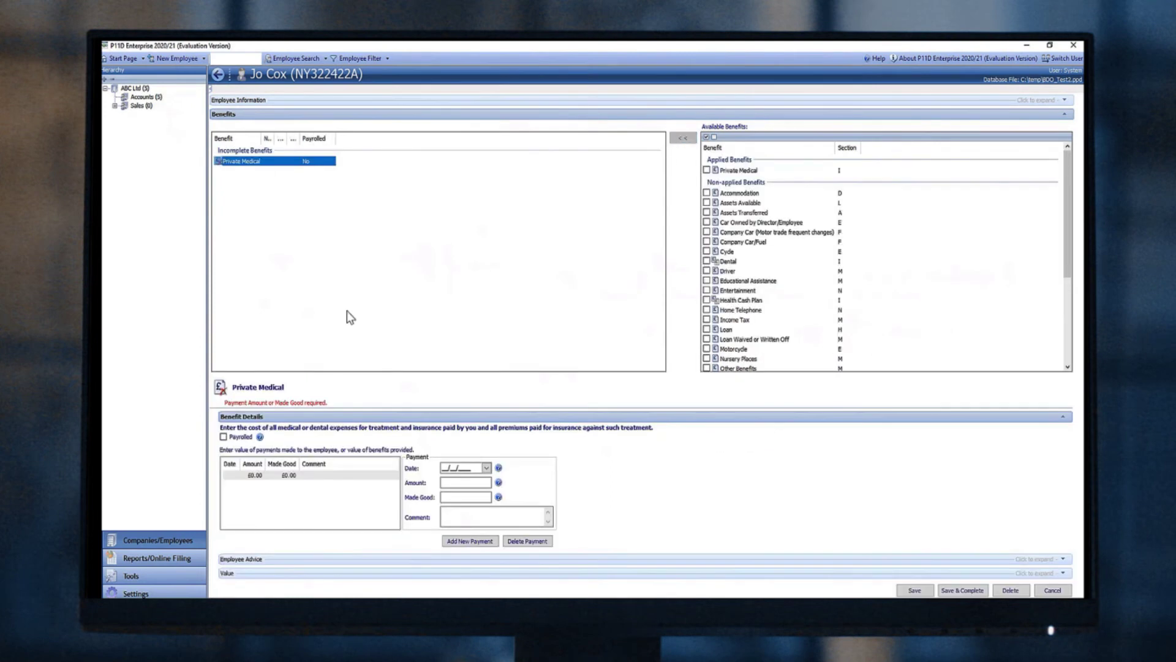
pyautogui.click(472, 482)
pyautogui.write('500')
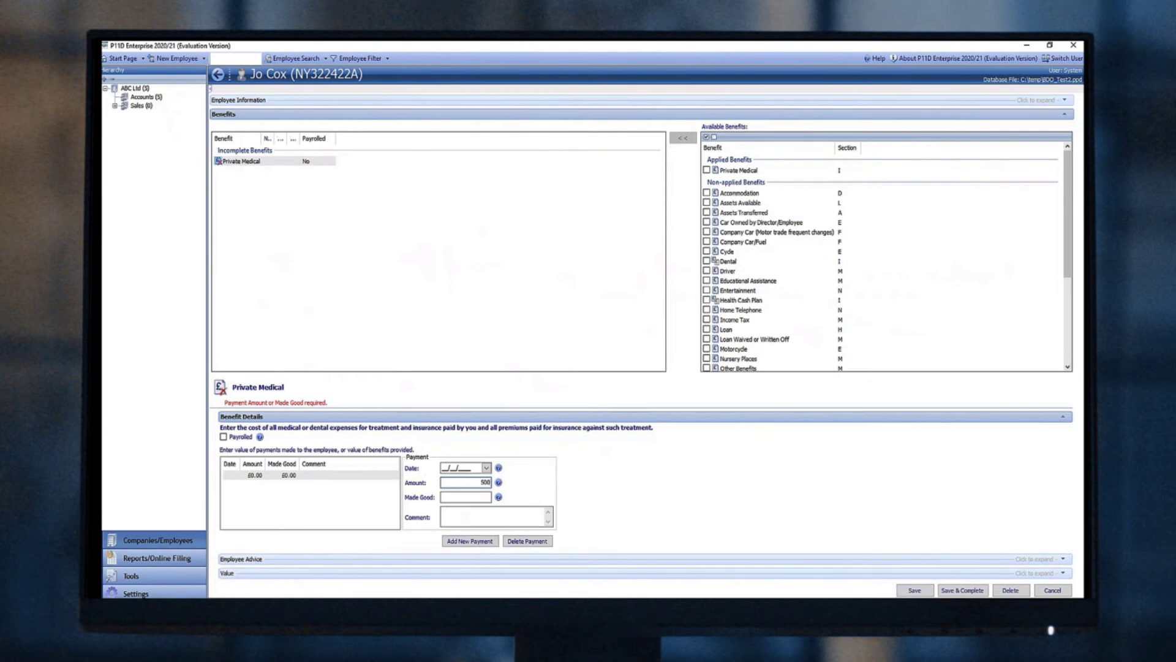
pyautogui.click(929, 591)
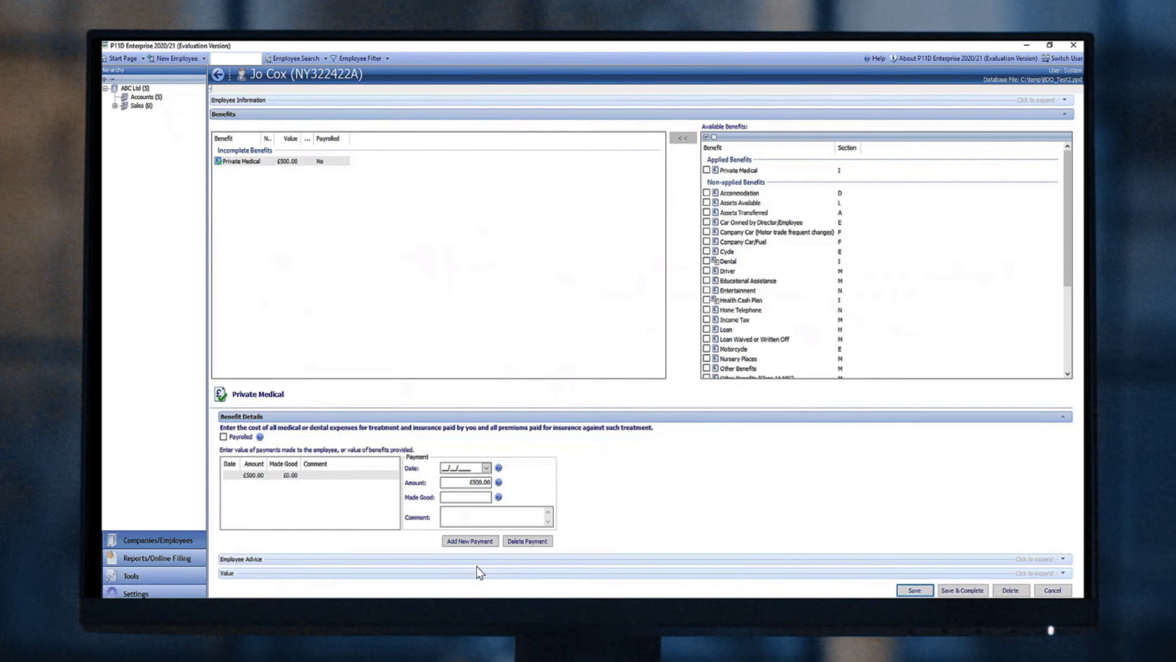
pyautogui.click(166, 575)
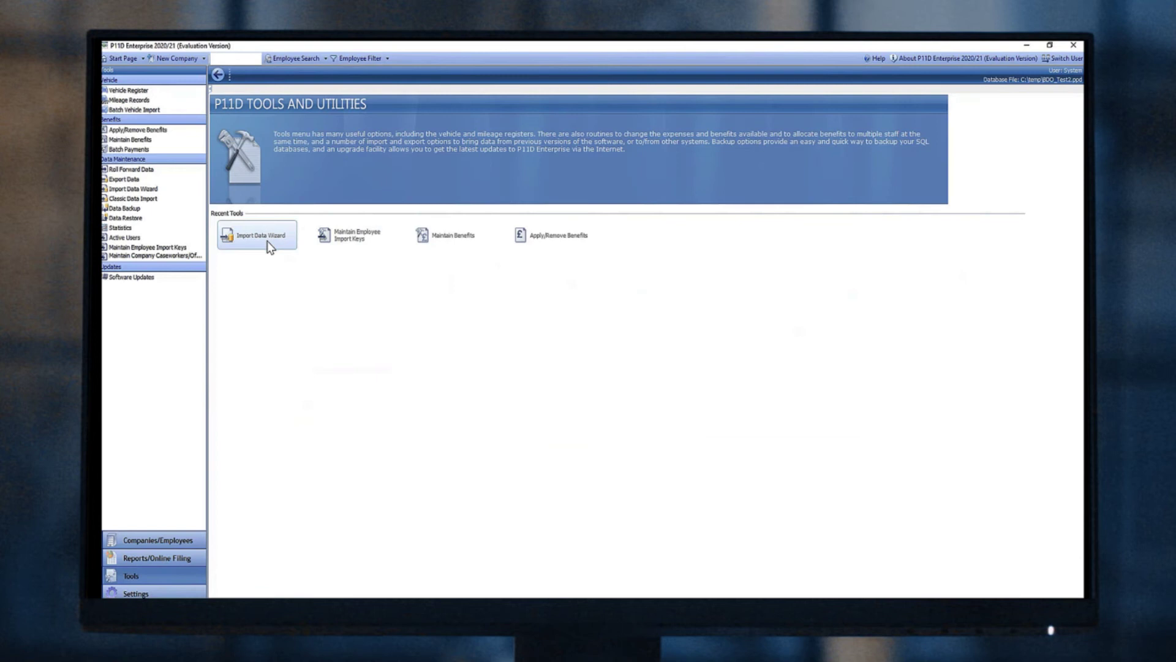
# - Start the Import Data Wizard with the benefits spreadsheet and choose to import Benefits
pyautogui.click(262, 238)
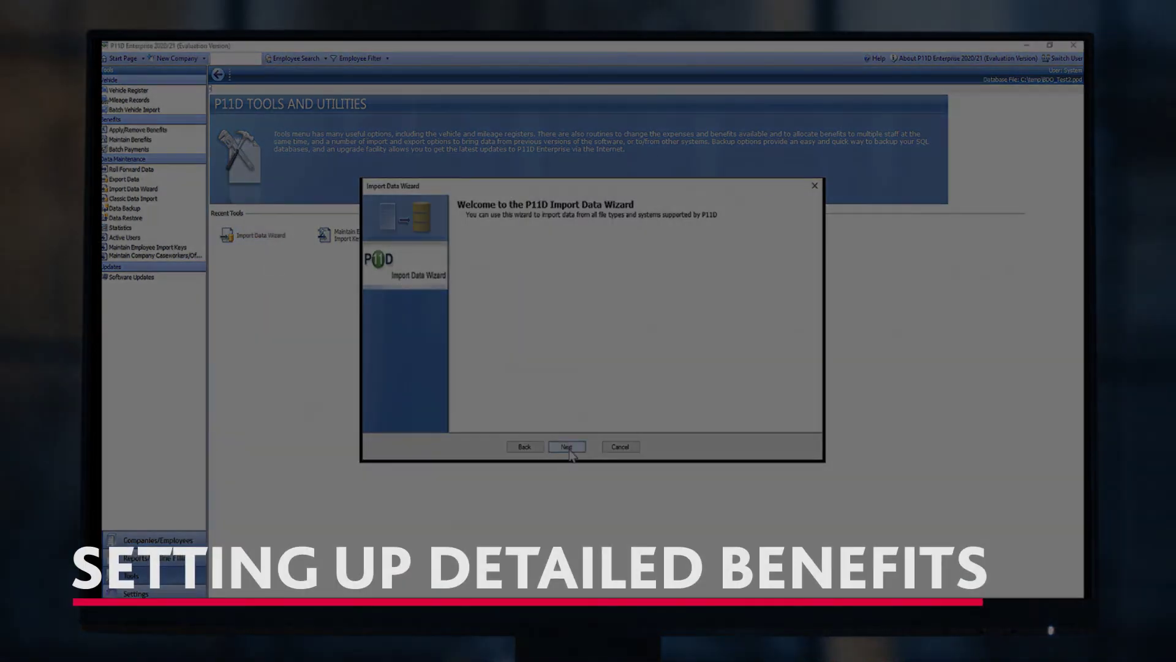
pyautogui.click(568, 448)
pyautogui.click(606, 260)
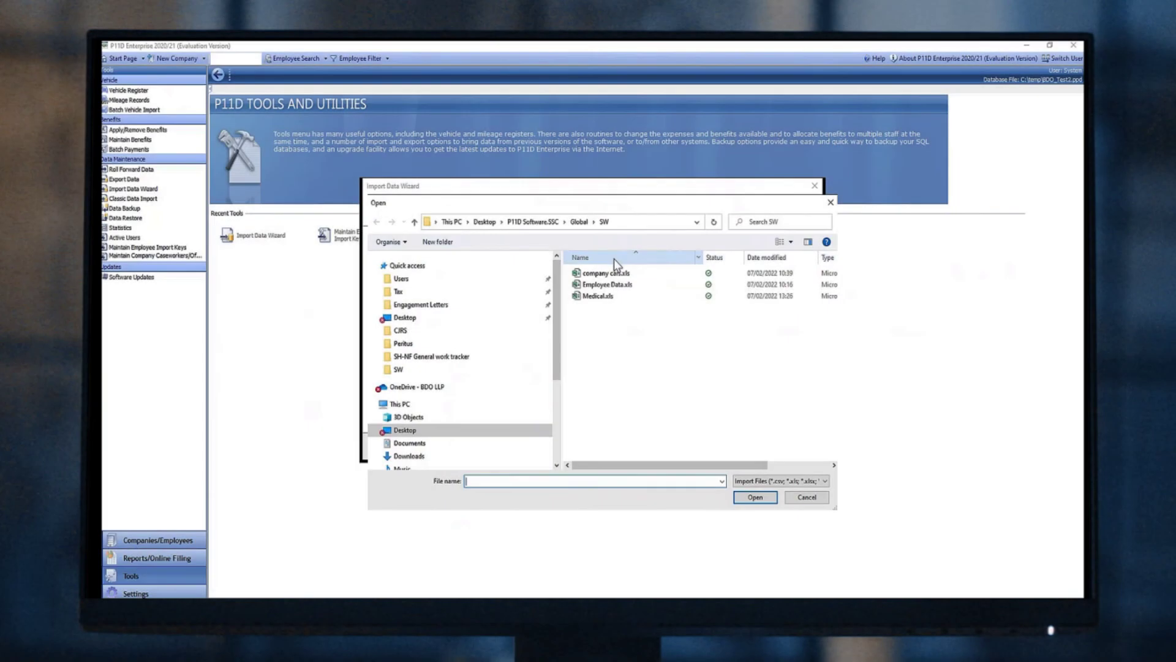
pyautogui.doubleClick(607, 296)
pyautogui.click(566, 446)
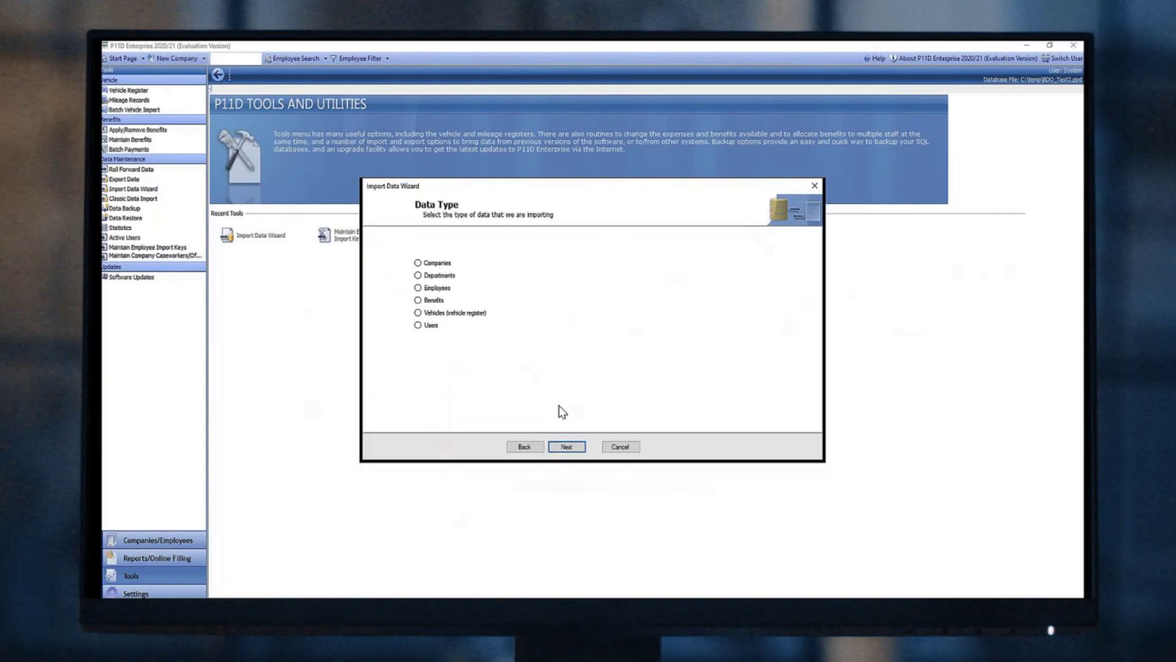
pyautogui.click(438, 302)
pyautogui.click(566, 447)
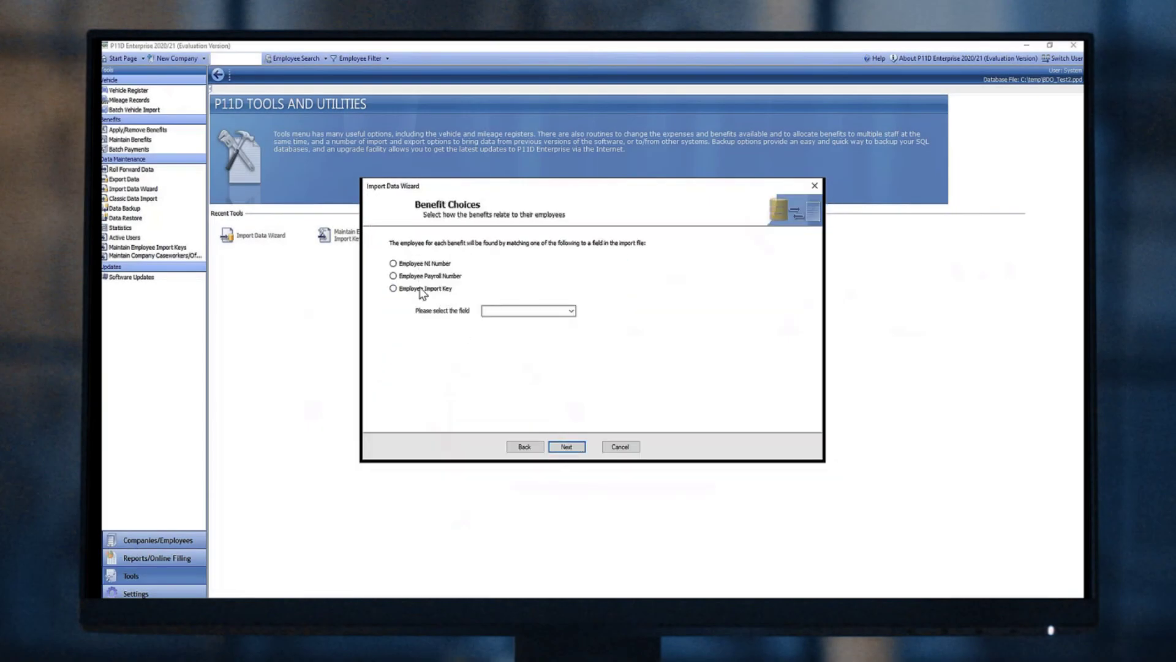
# - Match employees by NI Number and set the file's single benefit type to Private Medical
pyautogui.click(438, 267)
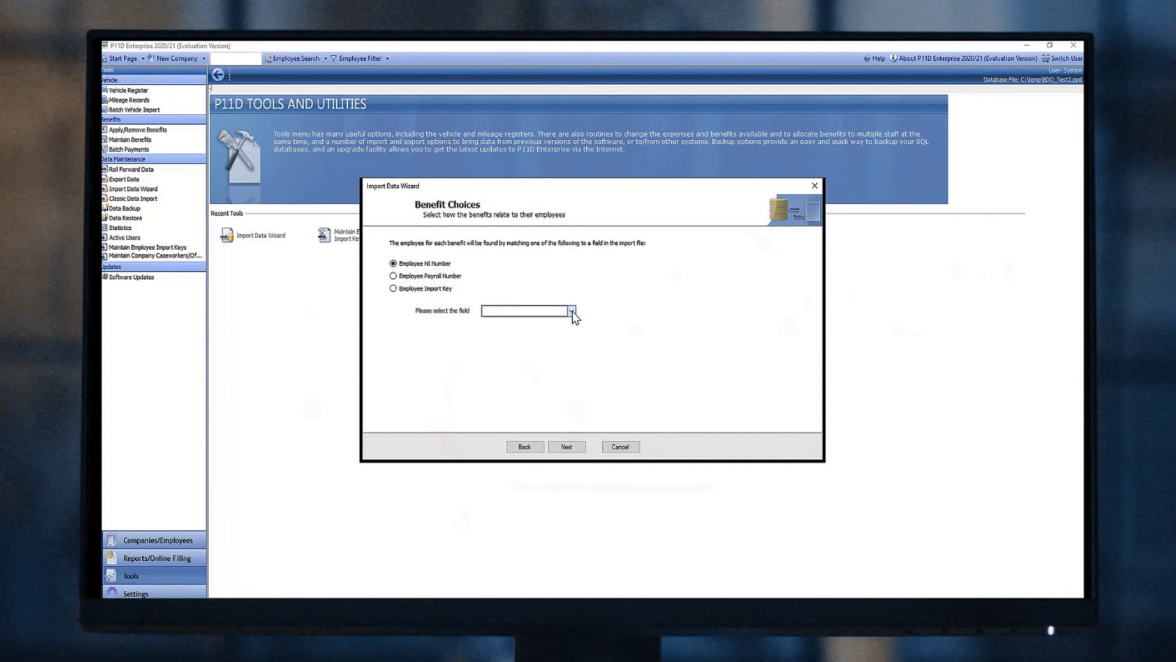
pyautogui.click(572, 311)
pyautogui.click(552, 341)
pyautogui.click(567, 447)
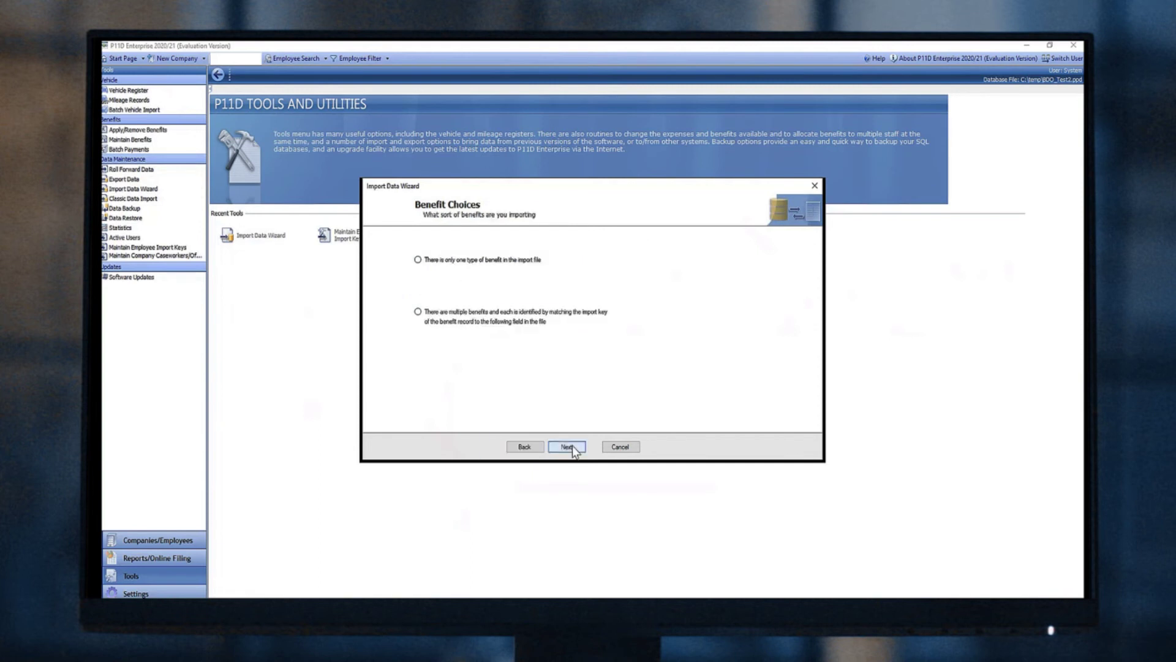
pyautogui.click(419, 260)
pyautogui.click(617, 286)
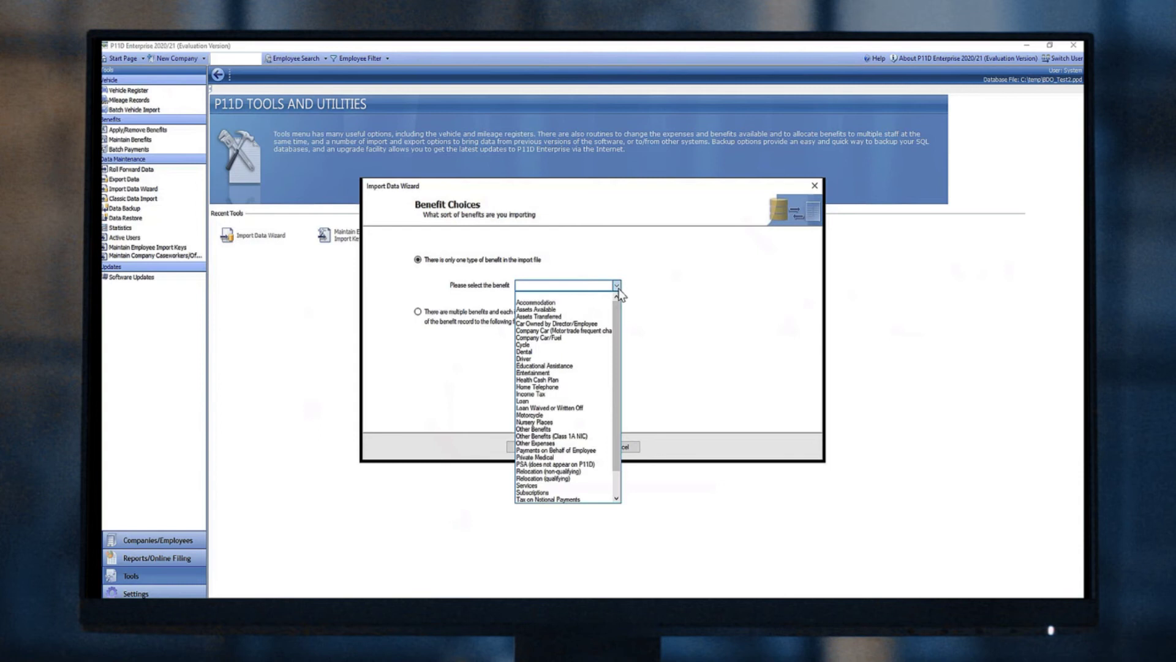
pyautogui.click(562, 456)
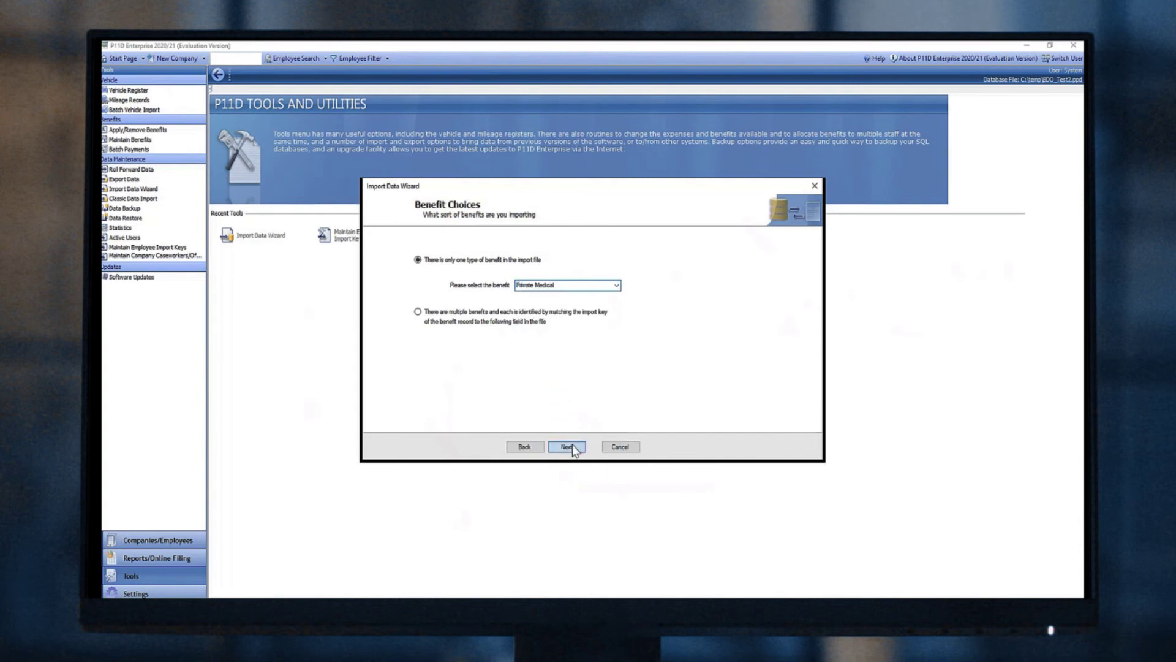
# - Match Payment Amount to the PMI benefit column and proceed to confirm the import
pyautogui.click(572, 445)
pyautogui.click(522, 273)
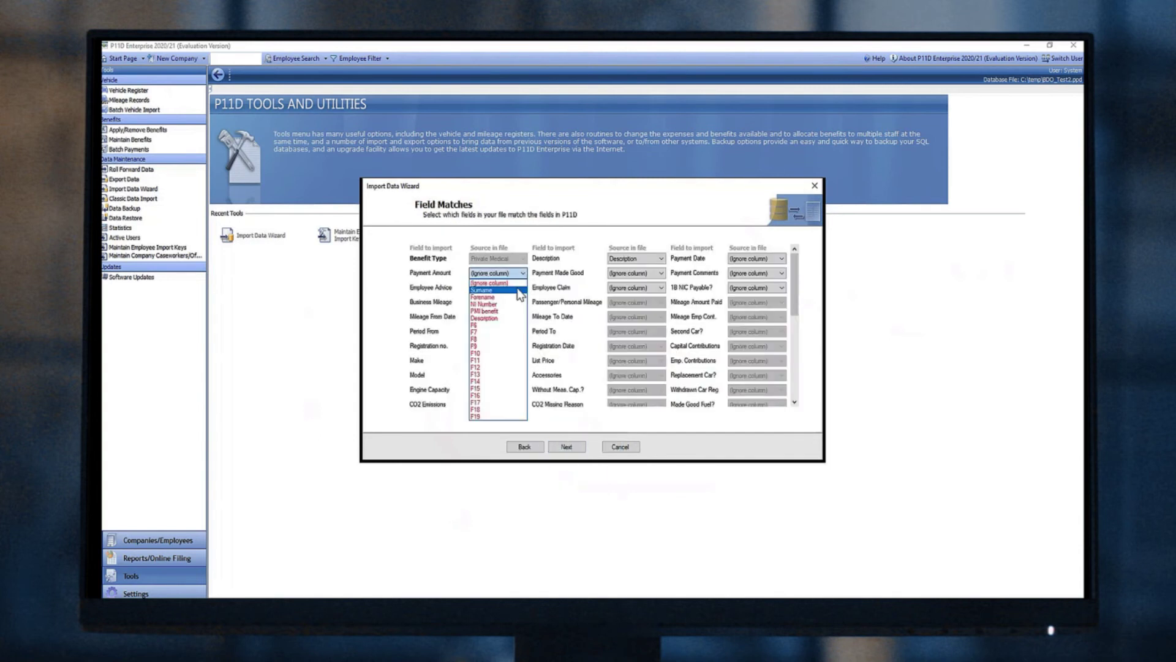
pyautogui.click(513, 311)
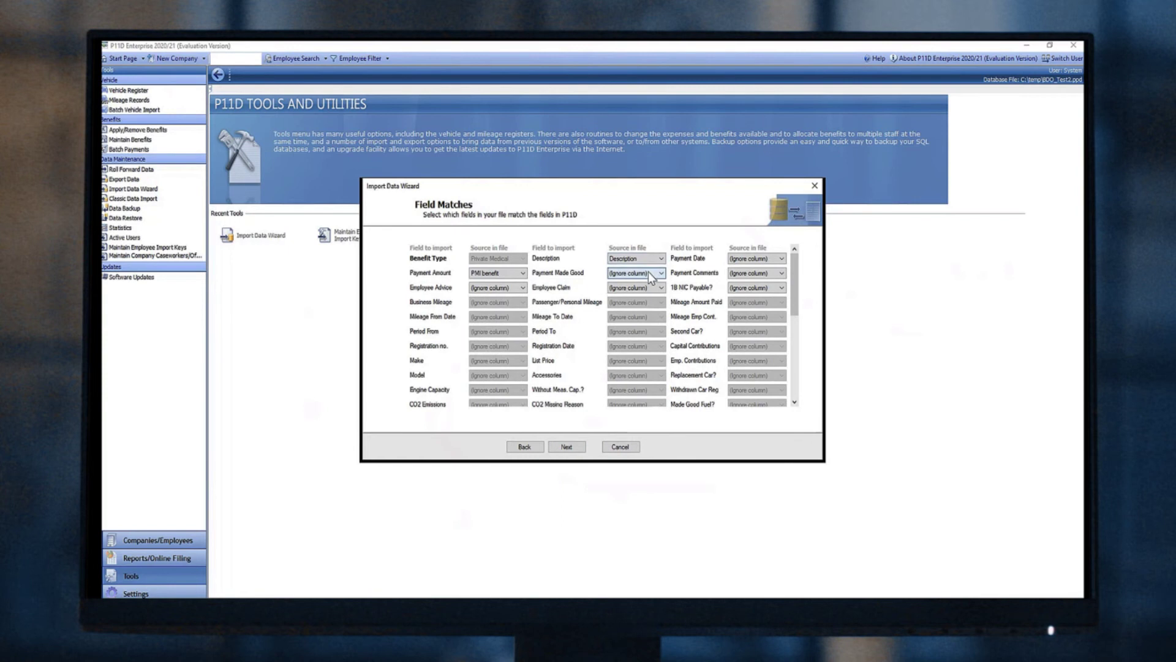
pyautogui.click(568, 447)
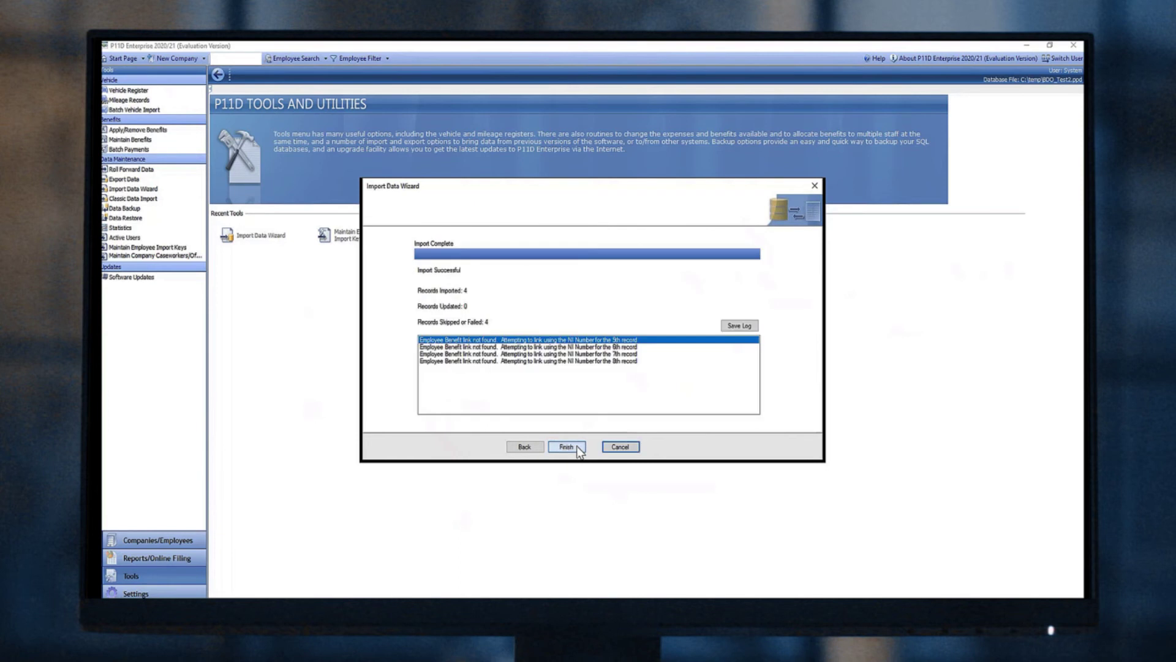
pyautogui.click(575, 447)
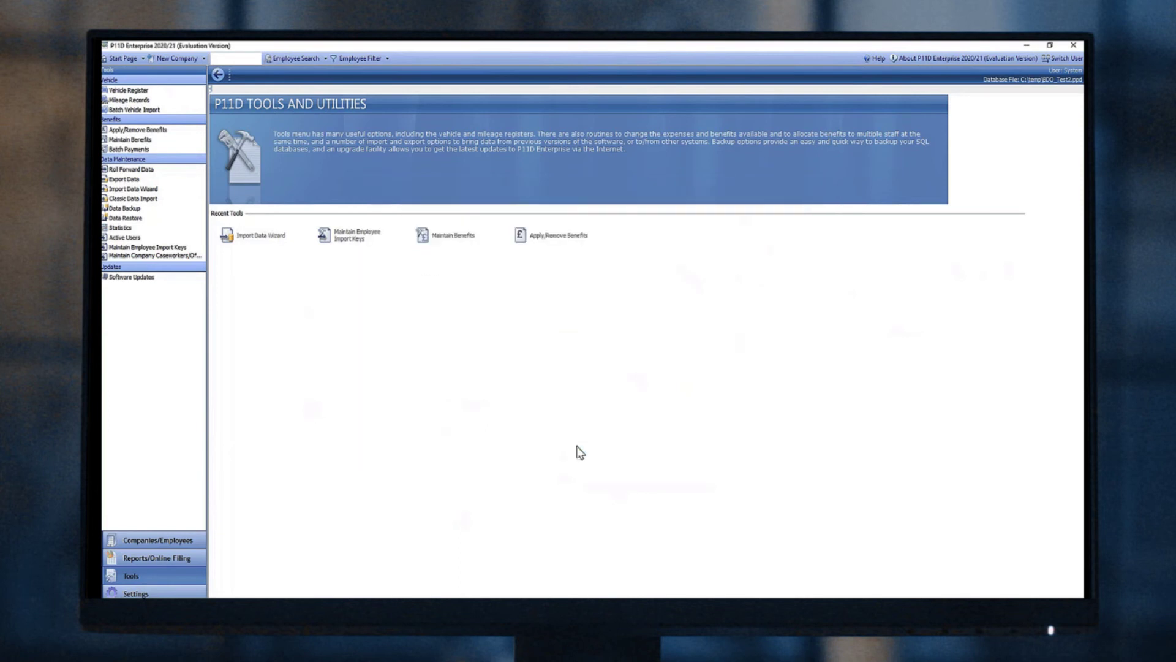
pyautogui.click(180, 540)
pyautogui.click(116, 105)
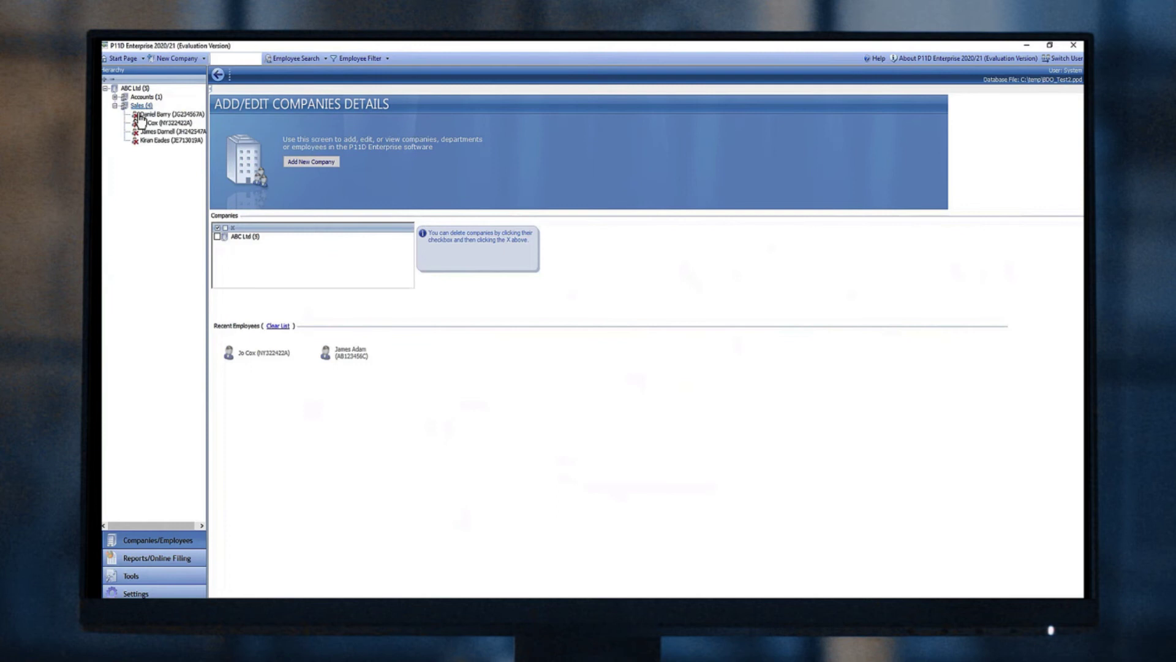
pyautogui.click(172, 114)
pyautogui.click(272, 347)
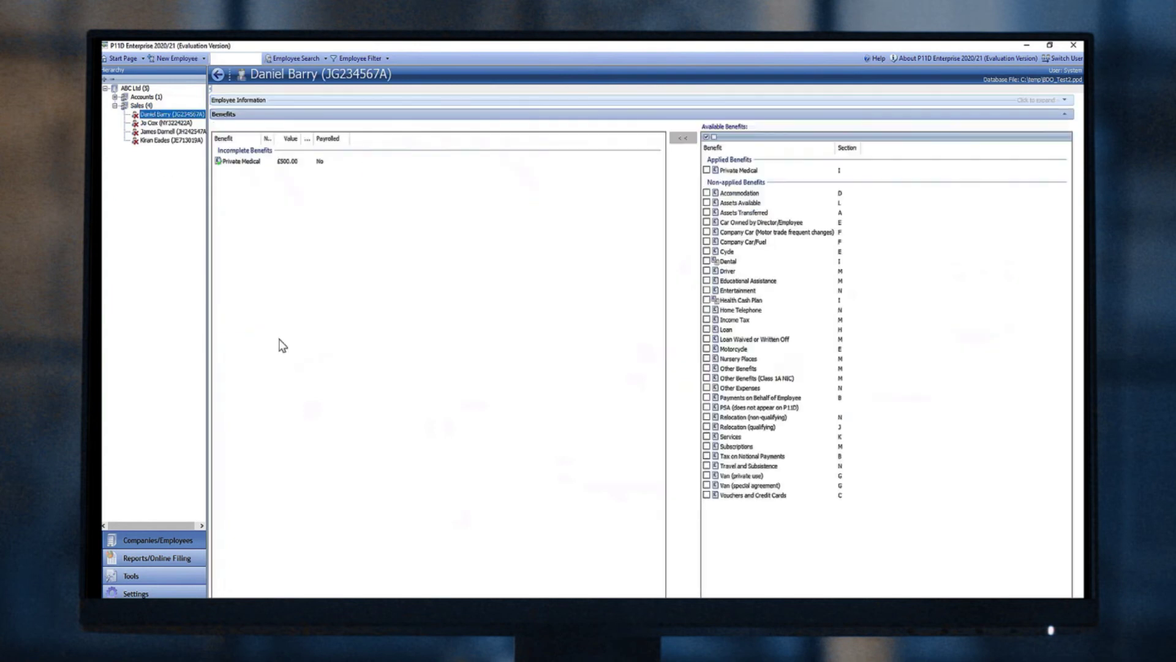
pyautogui.click(161, 123)
pyautogui.click(165, 131)
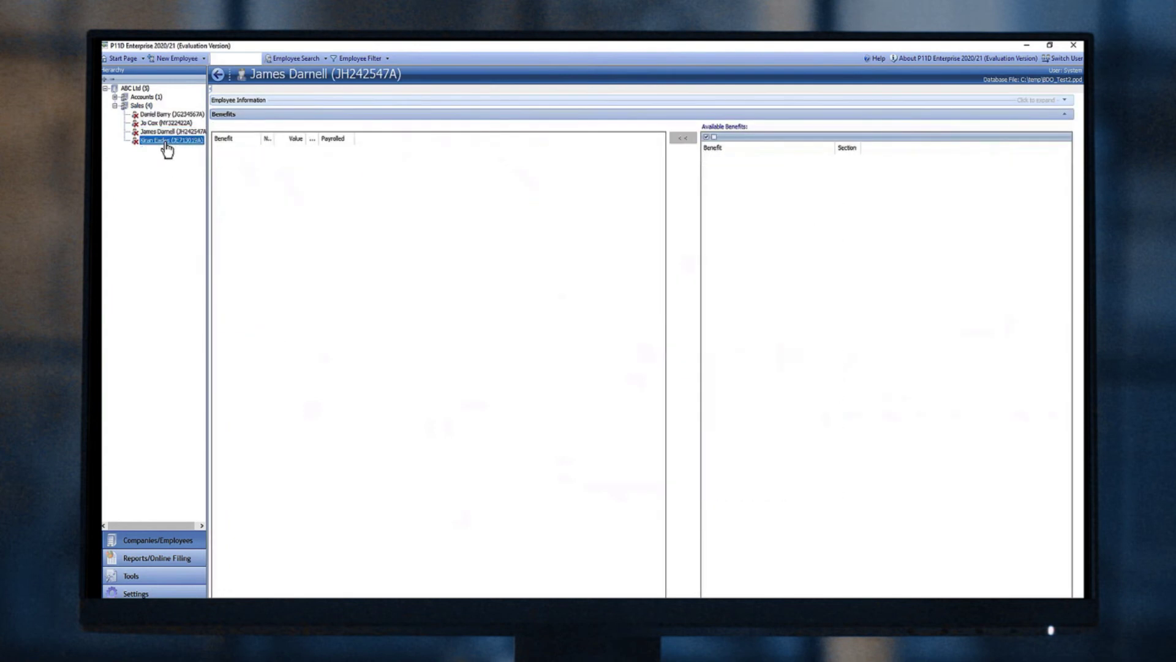
pyautogui.click(115, 97)
pyautogui.click(170, 106)
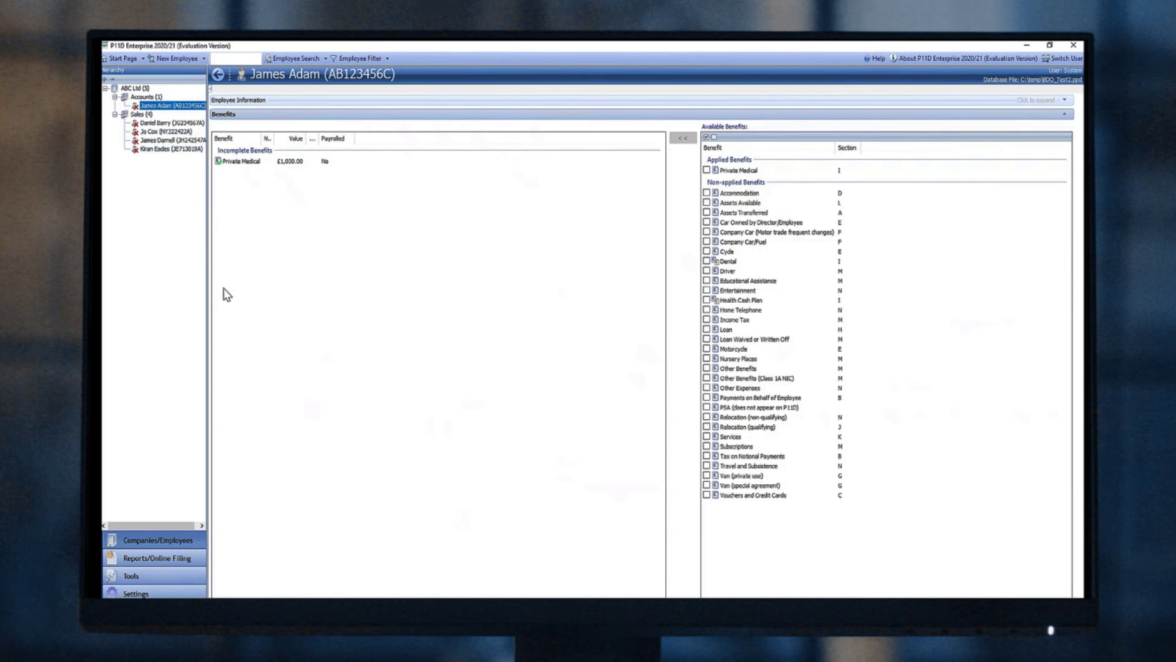
pyautogui.click(168, 579)
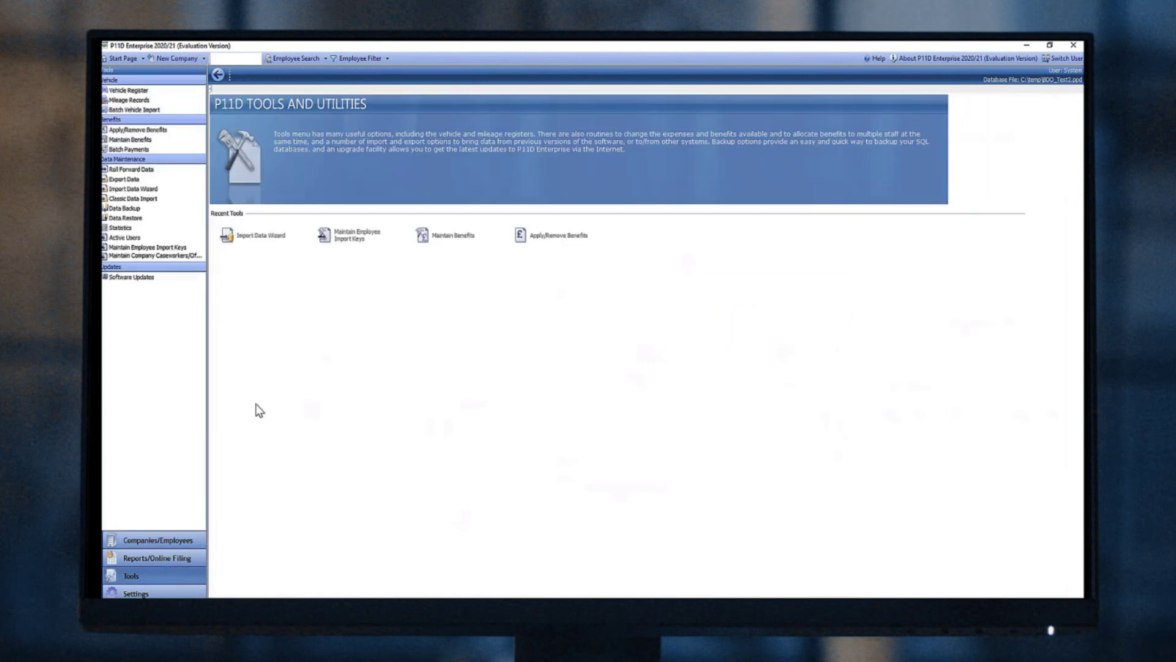
# - Start a new import from company cars.xls and accept the tax year
pyautogui.click(260, 241)
pyautogui.click(566, 447)
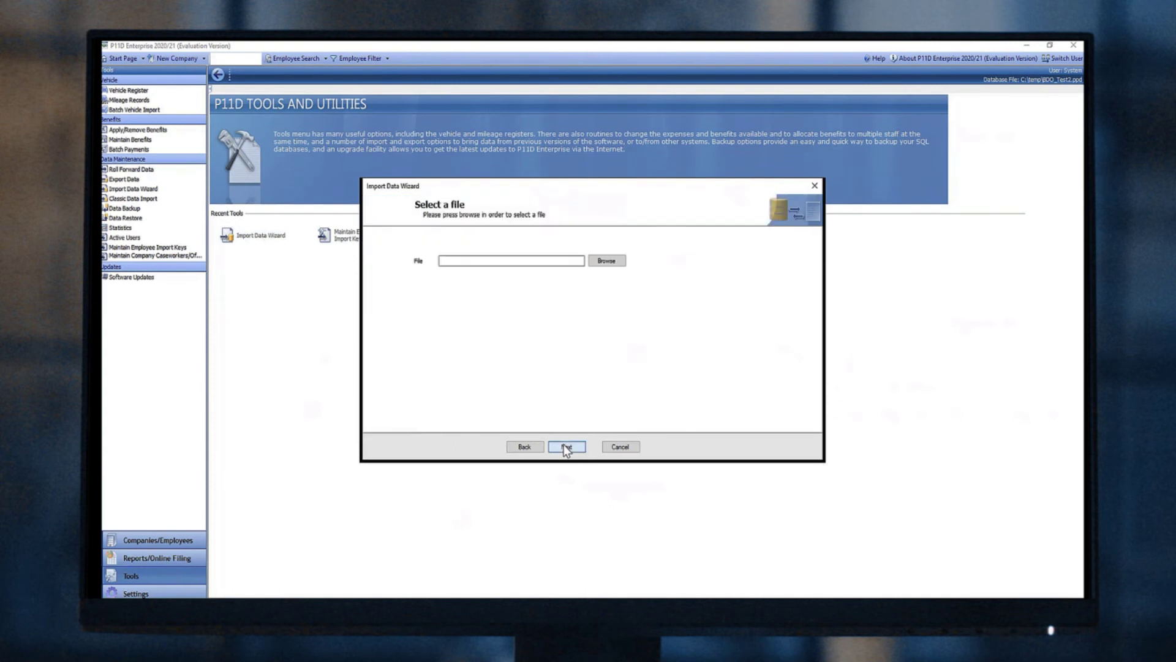
pyautogui.click(617, 260)
pyautogui.doubleClick(613, 275)
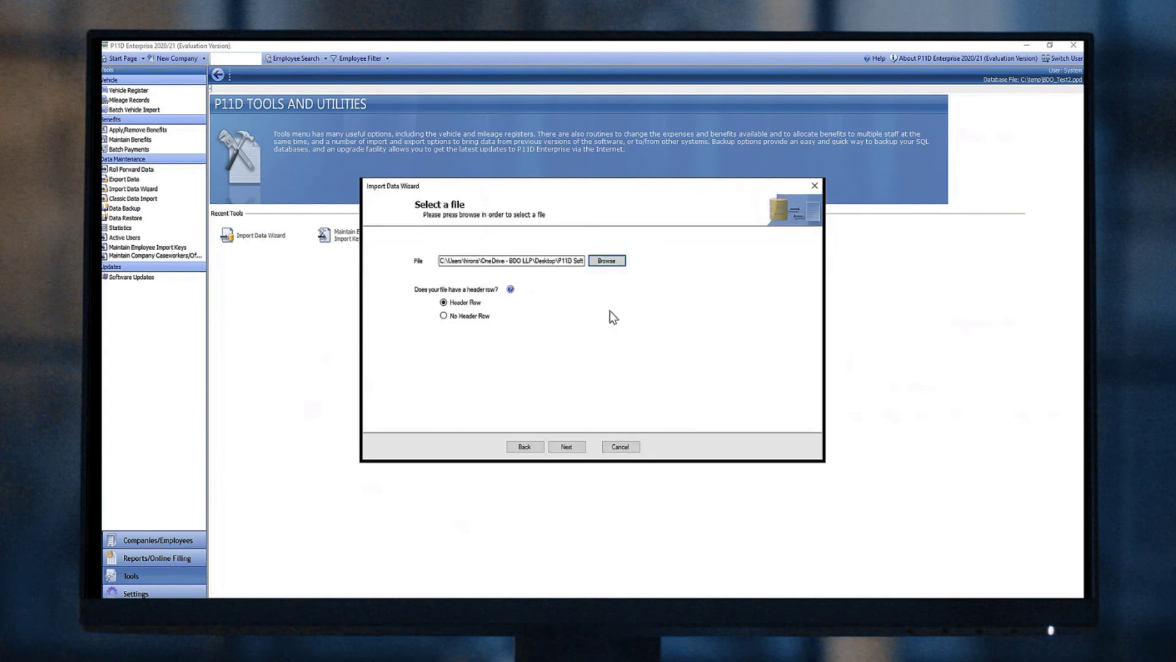
pyautogui.click(568, 447)
pyautogui.click(578, 450)
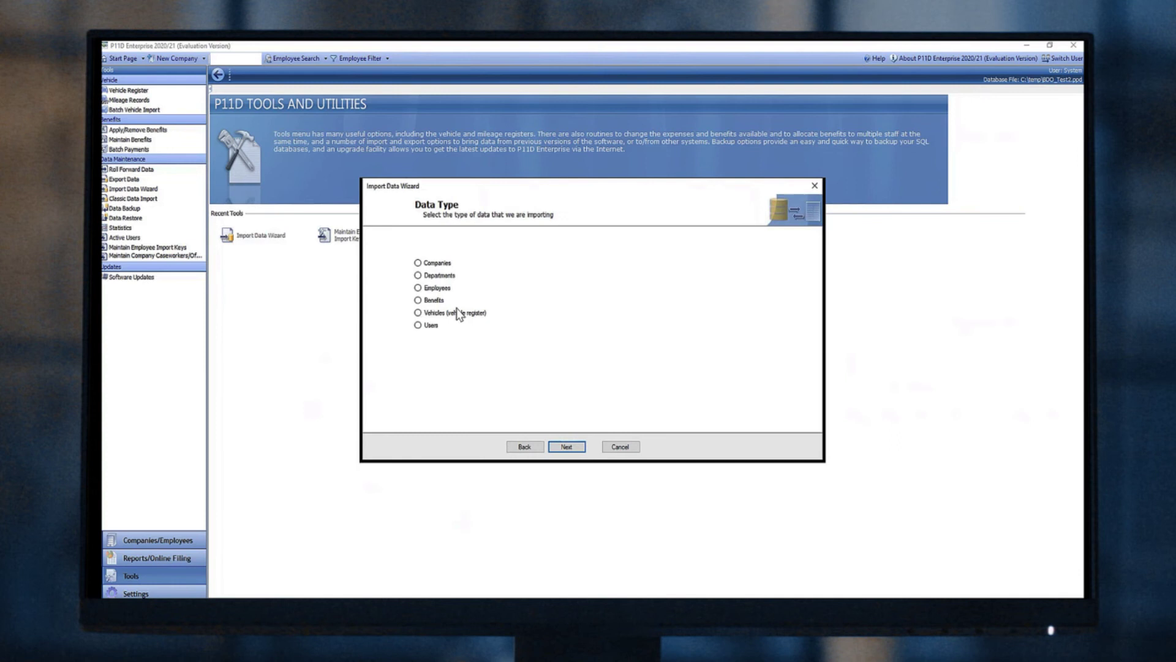
# - Import benefits linked to employees by NI Number, matched on the NI Number column
pyautogui.click(440, 302)
pyautogui.click(566, 448)
pyautogui.click(394, 263)
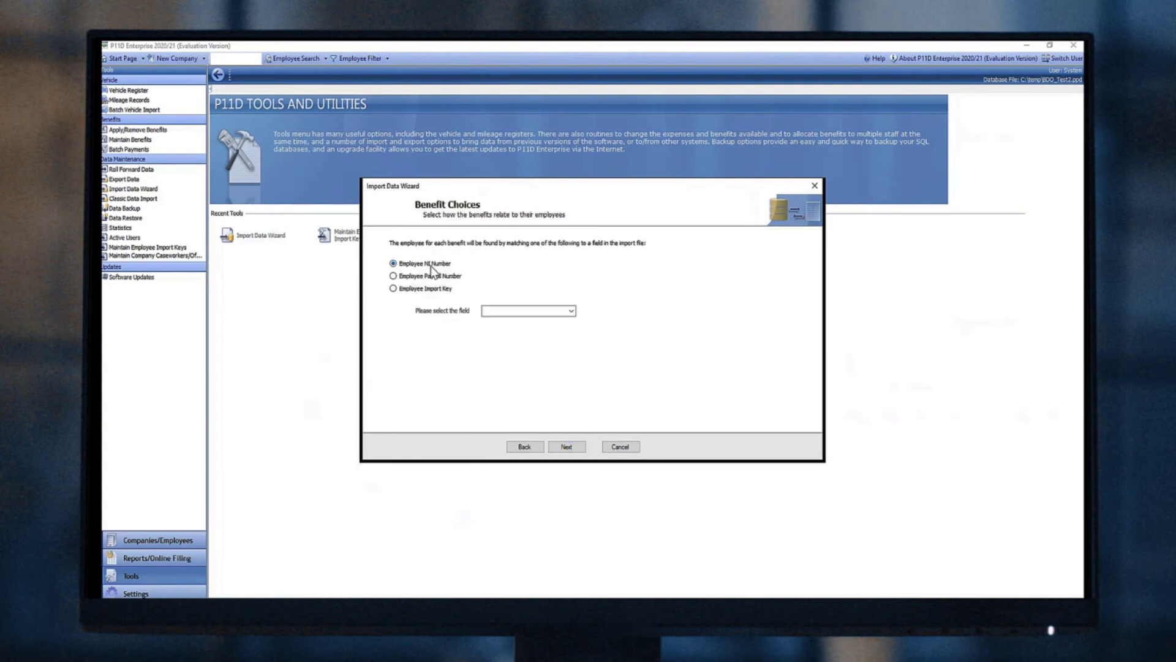
pyautogui.click(569, 311)
pyautogui.click(529, 343)
pyautogui.click(568, 446)
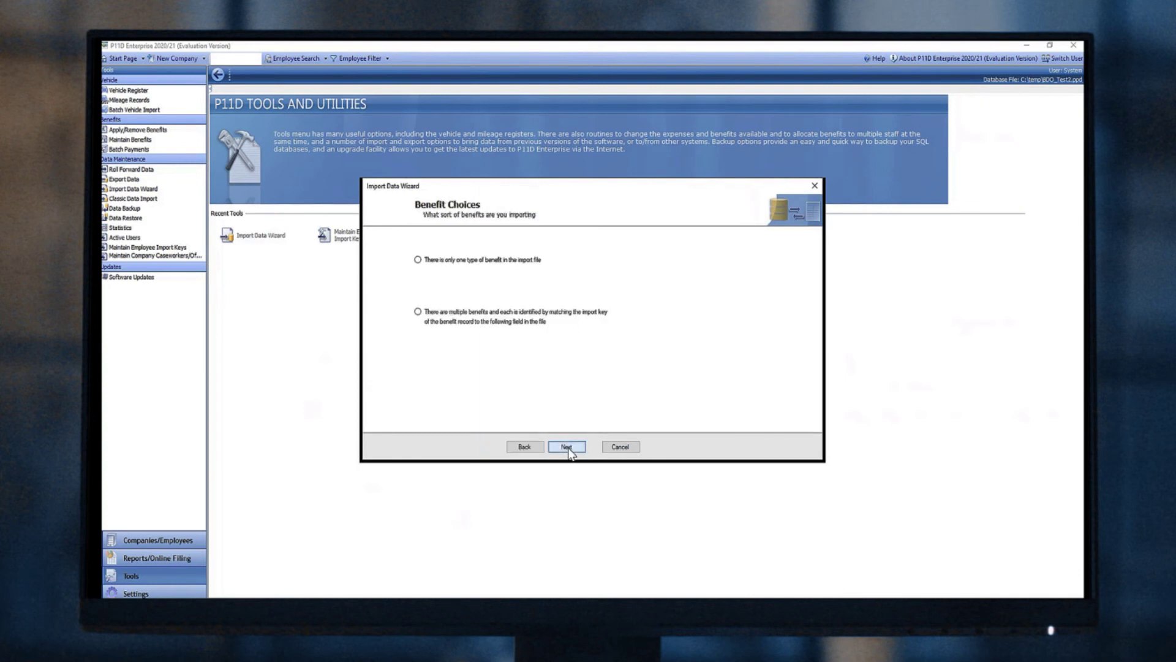
# - Declare a single benefit type in the file: Company Car/Fuel
pyautogui.click(418, 261)
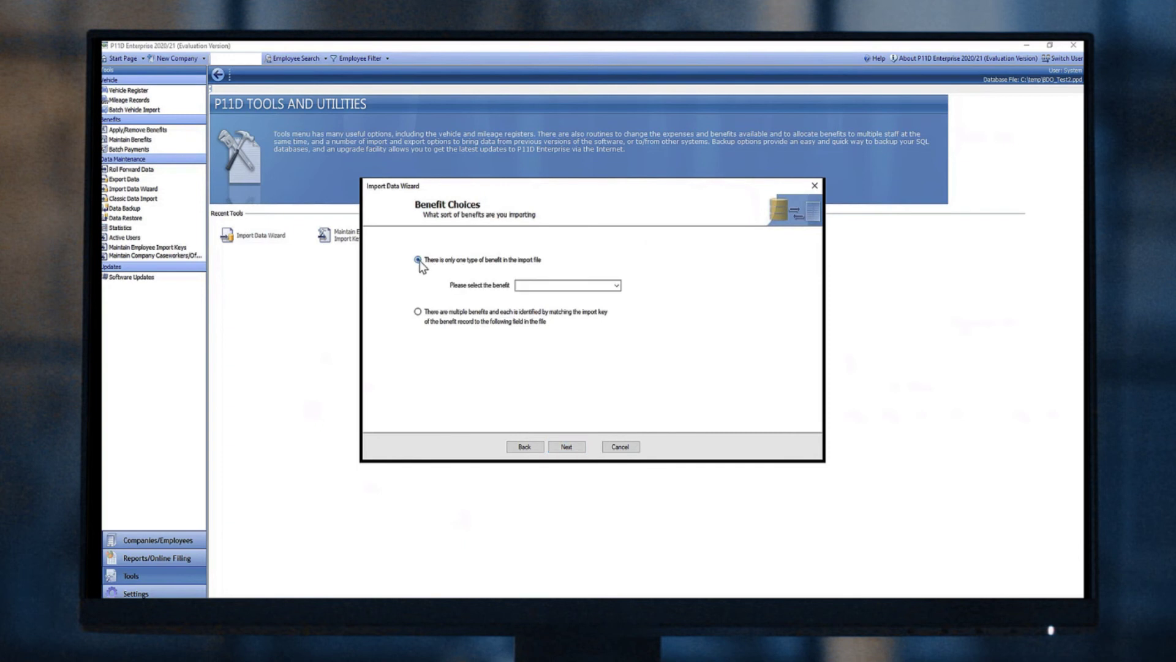
pyautogui.click(616, 286)
pyautogui.click(564, 338)
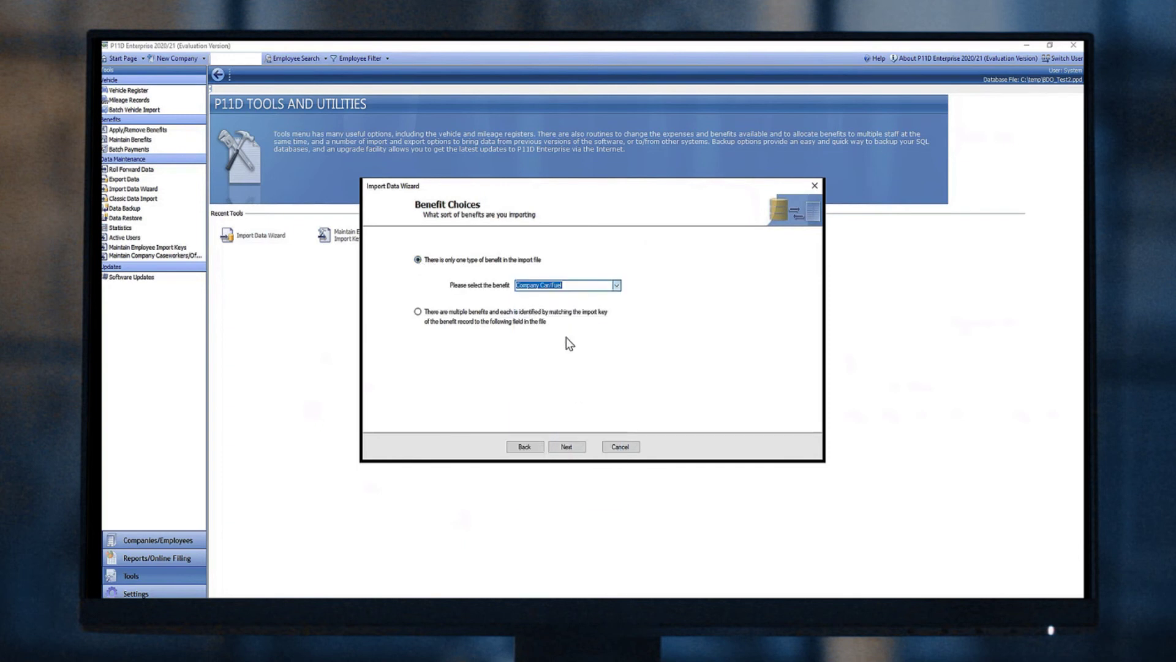
pyautogui.click(567, 447)
# - Match Period From/To, Registration no., Engine Capacity, Registration Date, List Price and Accessories to their columns
pyautogui.click(522, 332)
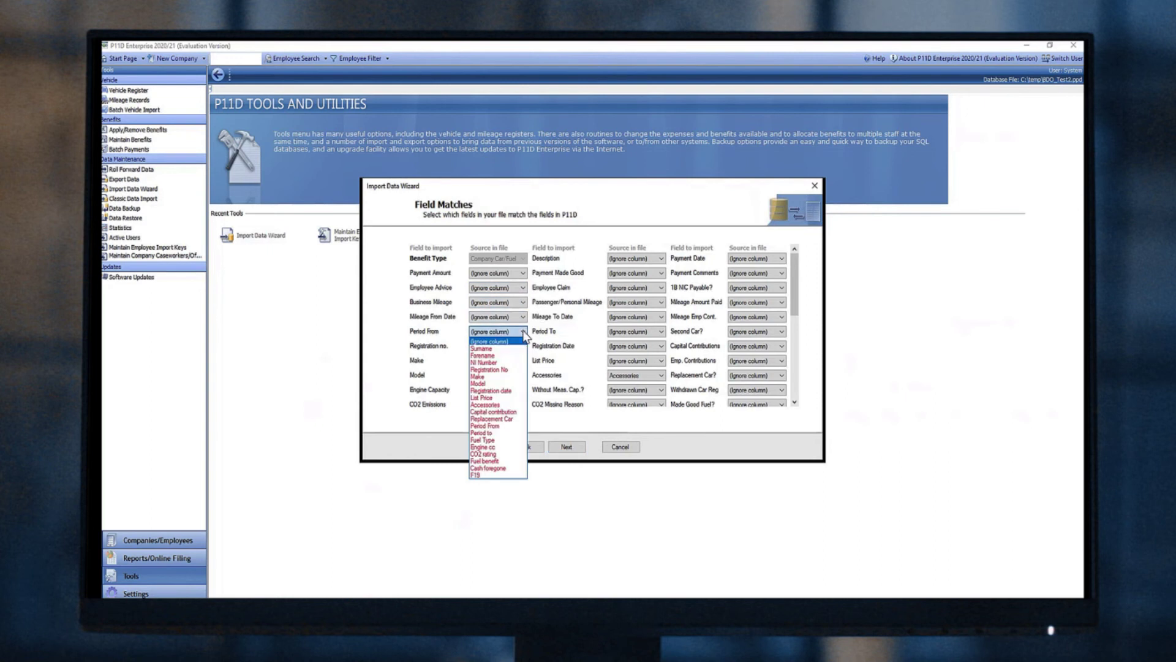
pyautogui.click(496, 423)
pyautogui.click(513, 346)
pyautogui.click(491, 384)
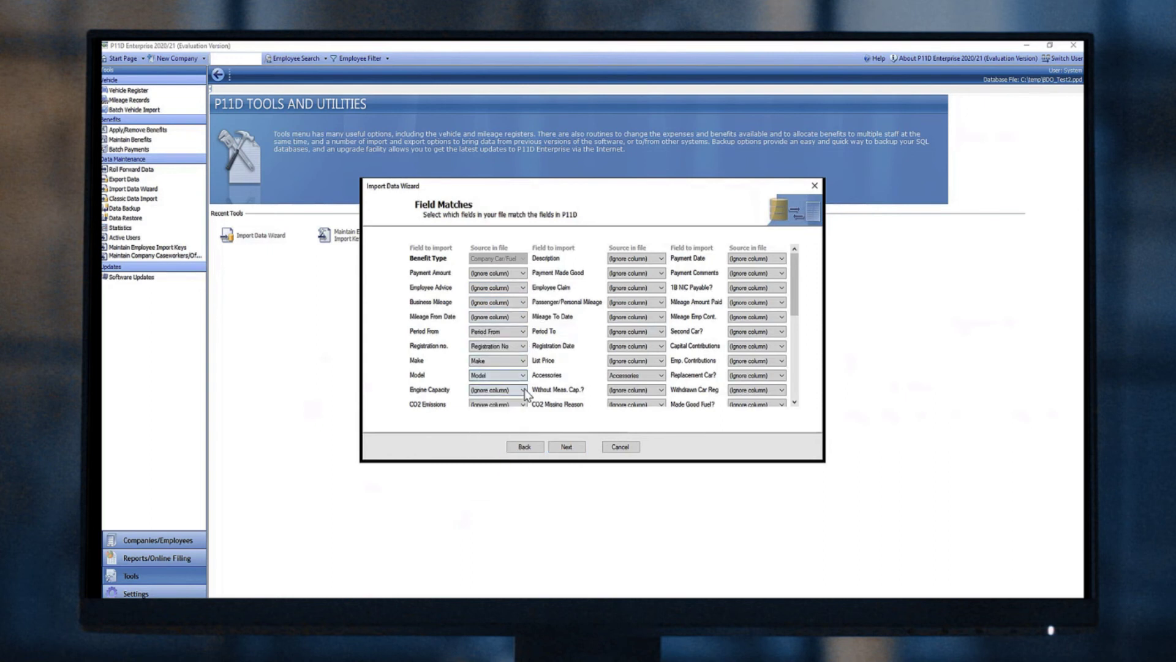
pyautogui.click(491, 505)
pyautogui.click(636, 331)
pyautogui.click(632, 432)
pyautogui.click(636, 346)
pyautogui.click(630, 405)
pyautogui.click(648, 360)
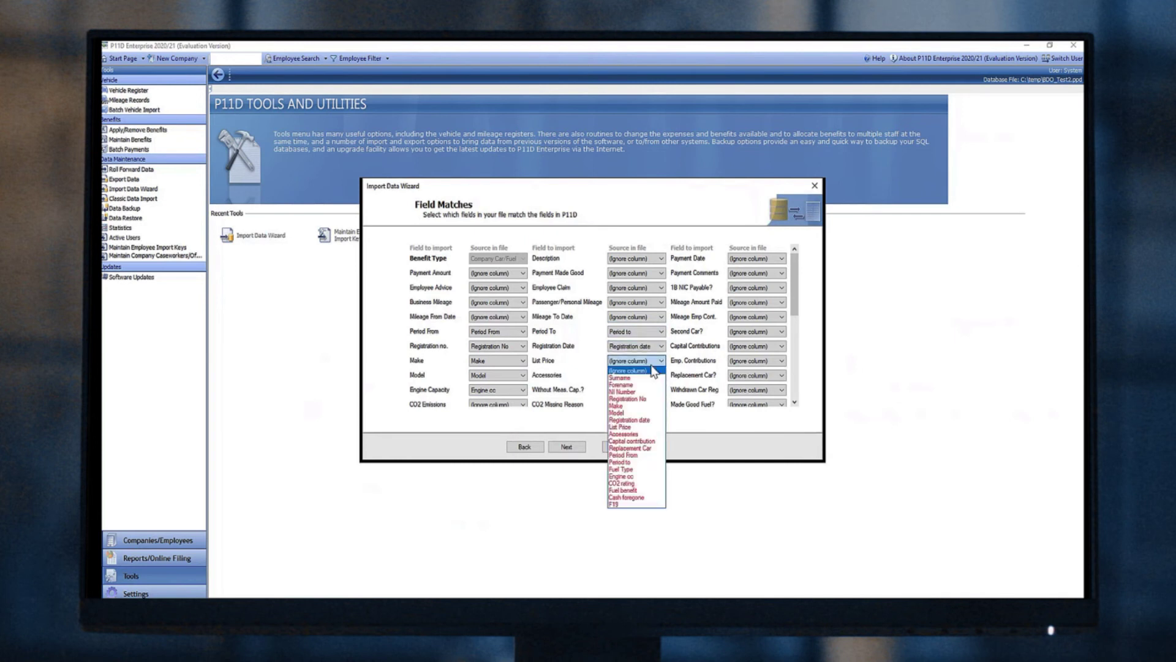
pyautogui.click(620, 426)
pyautogui.click(636, 375)
pyautogui.click(625, 449)
# - Match CO2 Emissions, Capital Contributions, Fuel Type and Replacement Car?, then confirm and run the import
pyautogui.click(497, 403)
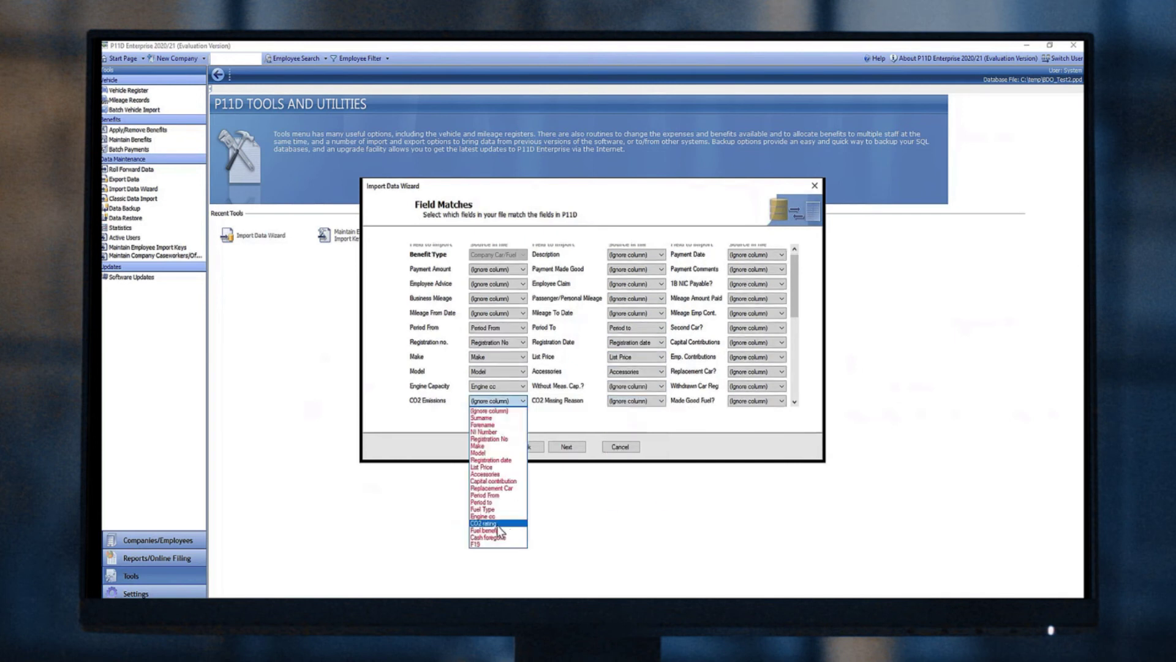
pyautogui.click(488, 524)
pyautogui.click(781, 342)
pyautogui.click(763, 383)
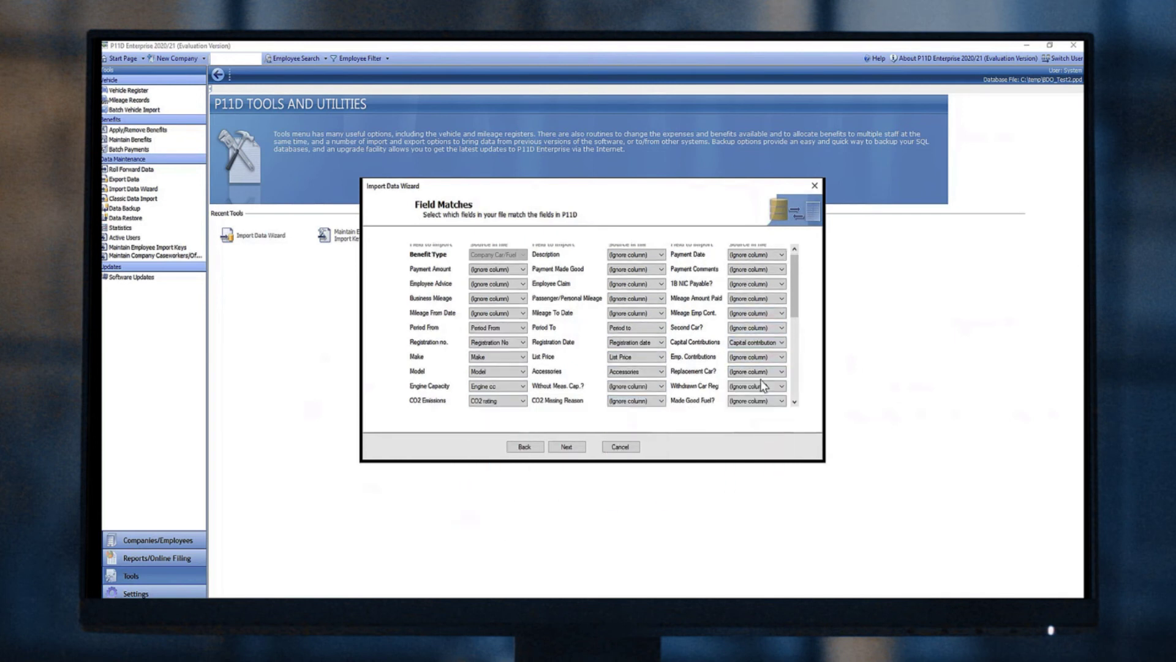
pyautogui.click(794, 402)
pyautogui.click(519, 342)
pyautogui.click(492, 483)
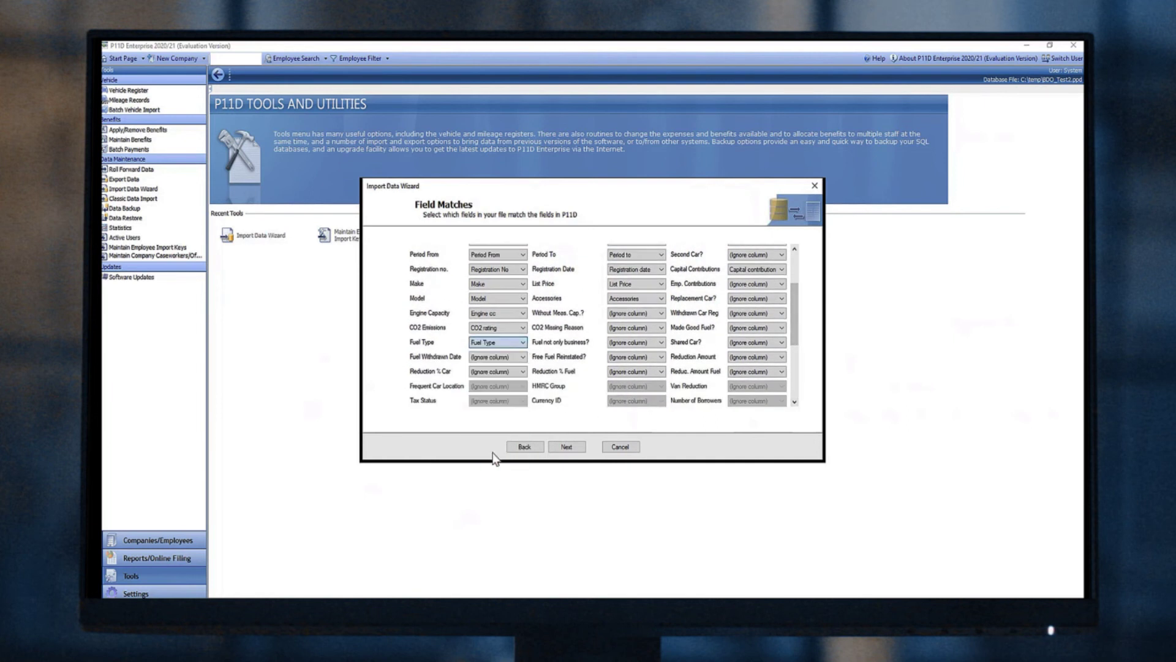
pyautogui.click(794, 401)
pyautogui.click(794, 404)
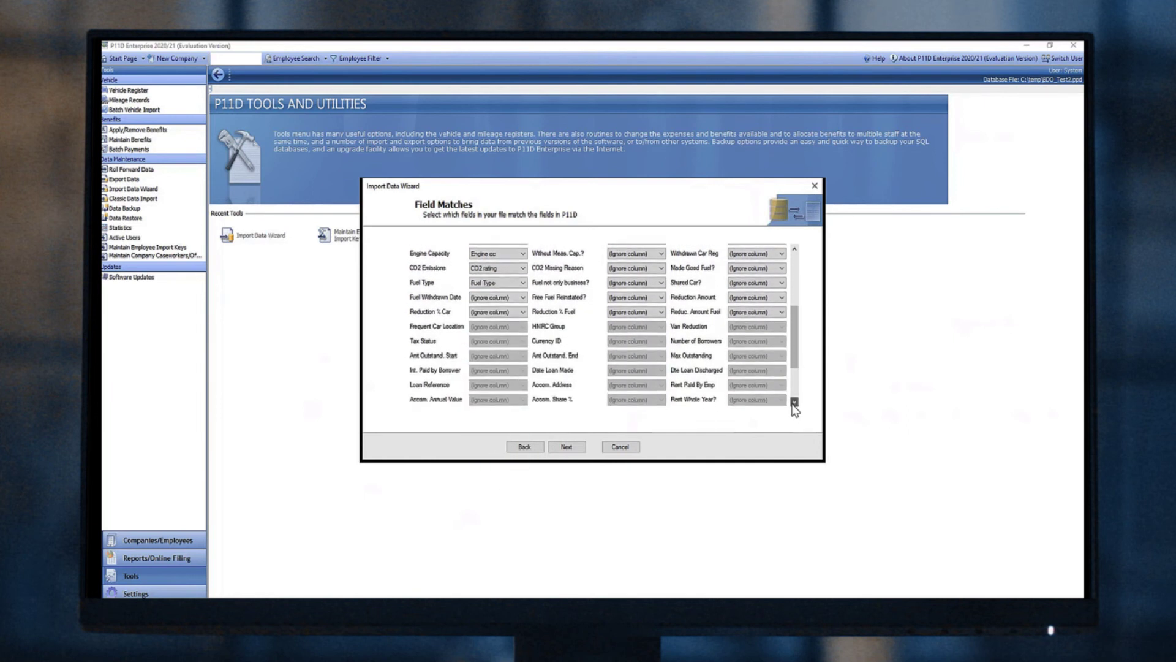
pyautogui.moveTo(795, 381); pyautogui.dragTo(794, 313)
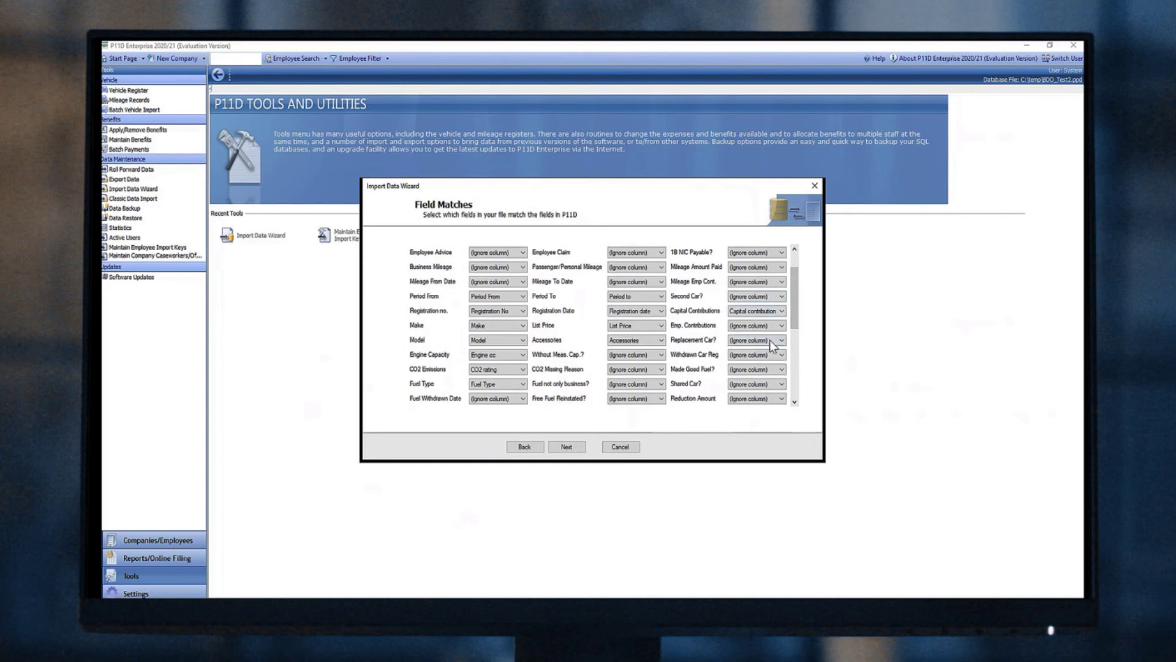
pyautogui.click(780, 341)
pyautogui.click(766, 433)
pyautogui.click(568, 447)
pyautogui.click(567, 446)
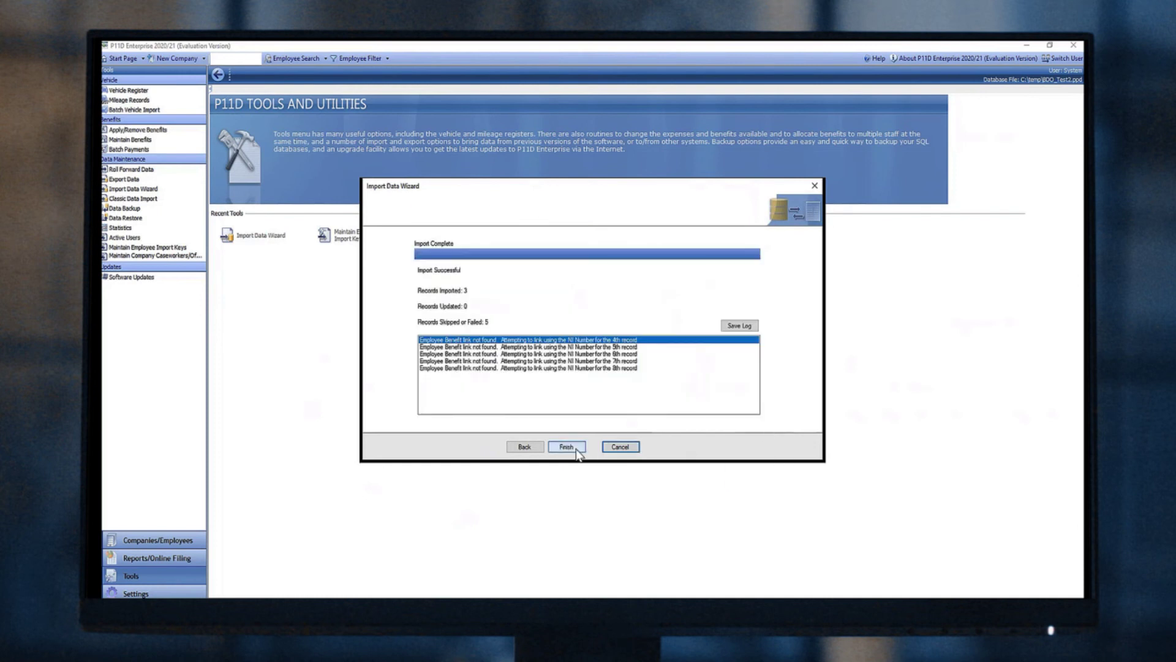
pyautogui.click(569, 448)
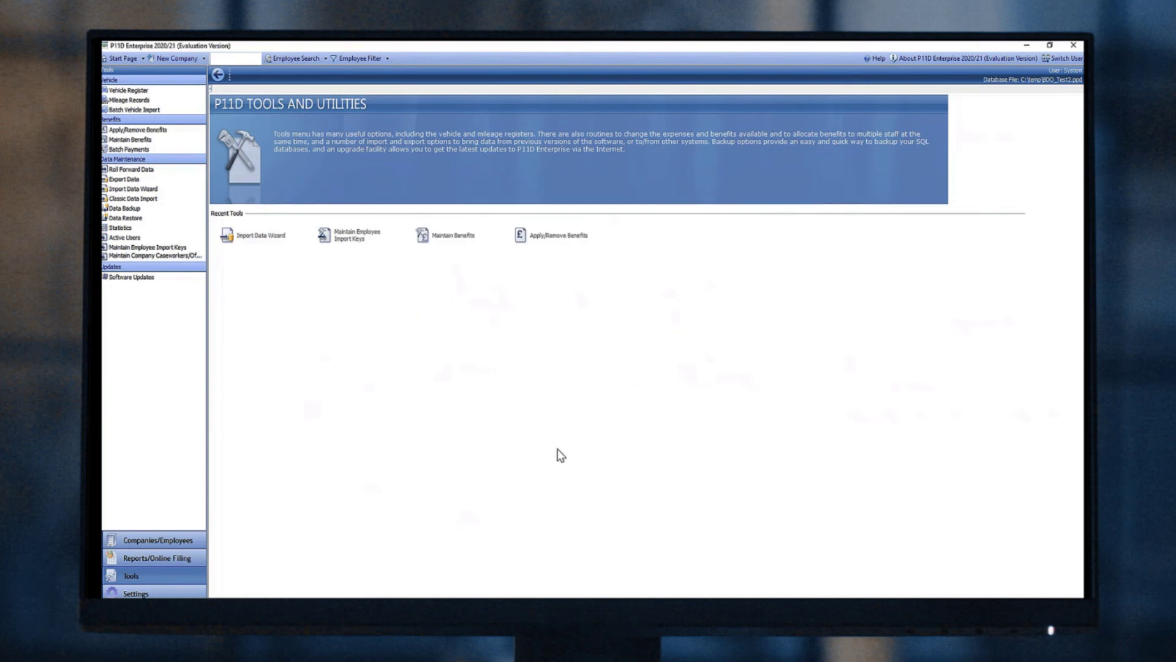
pyautogui.click(172, 544)
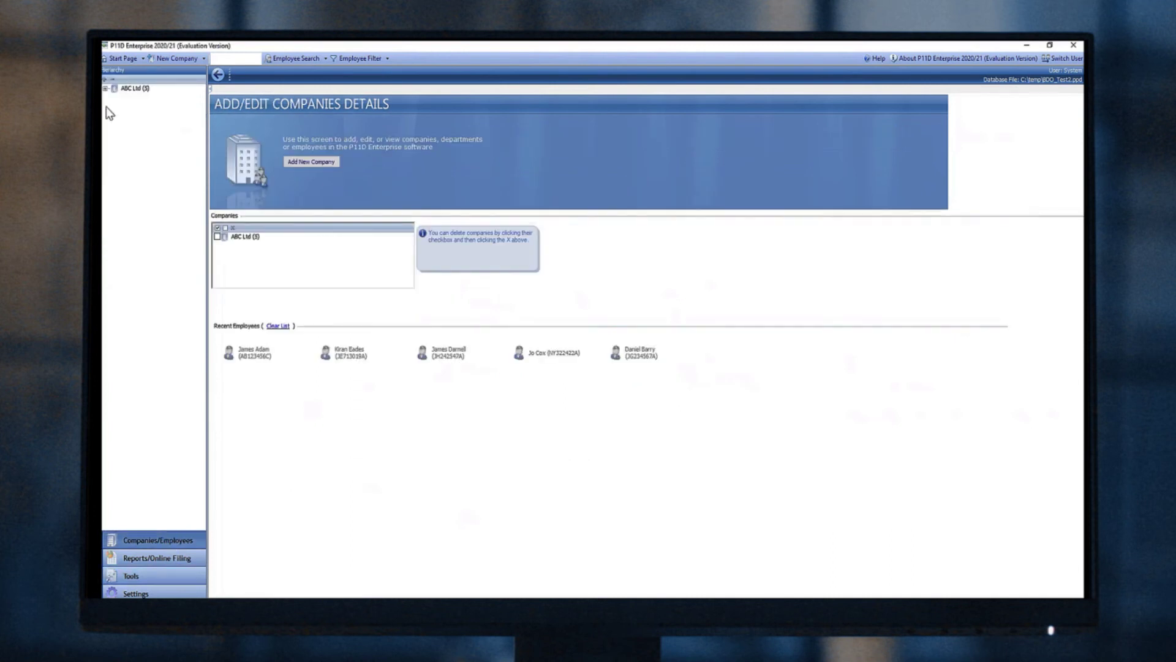
pyautogui.click(105, 89)
pyautogui.click(114, 115)
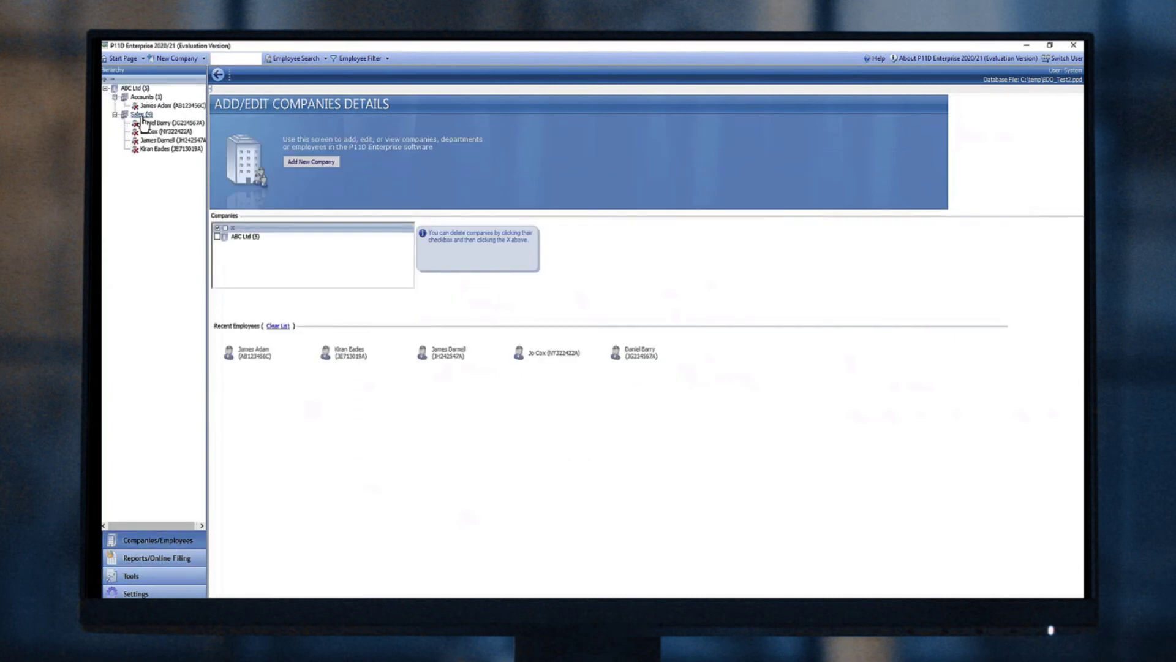
pyautogui.click(158, 107)
pyautogui.click(241, 340)
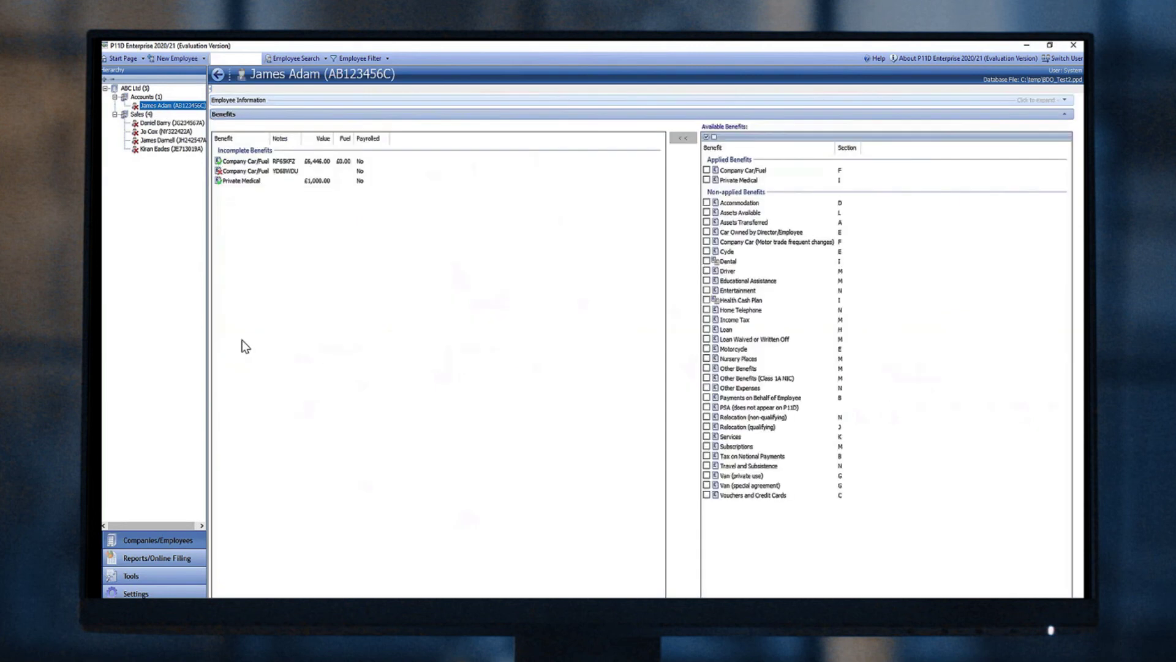
pyautogui.click(249, 172)
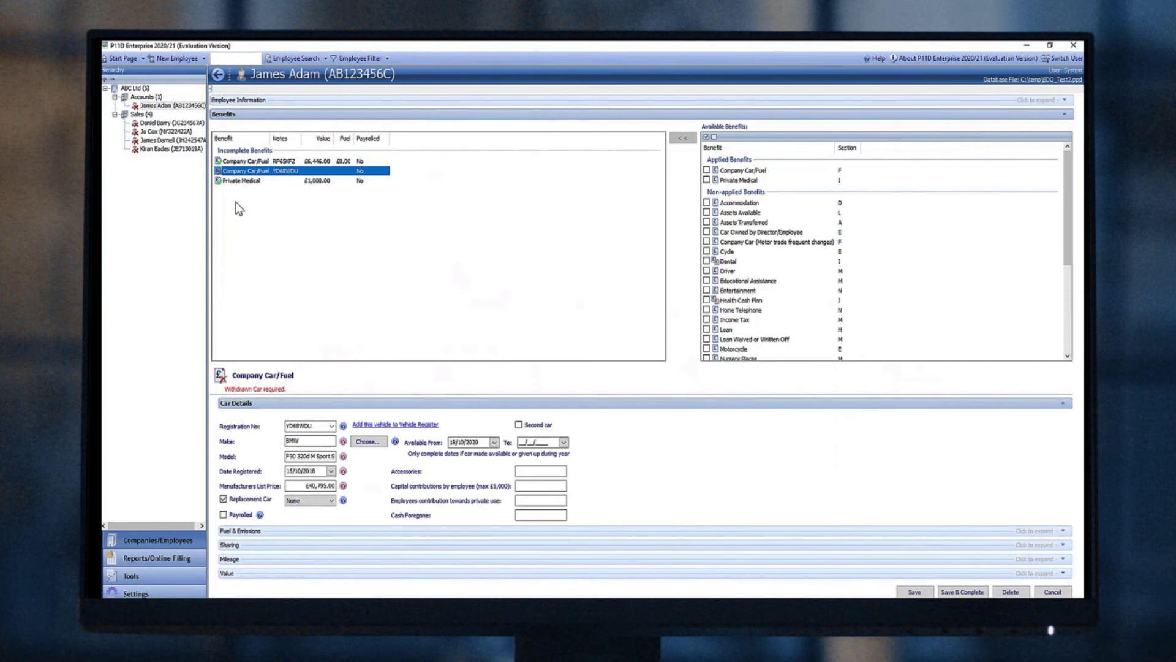
pyautogui.click(313, 500)
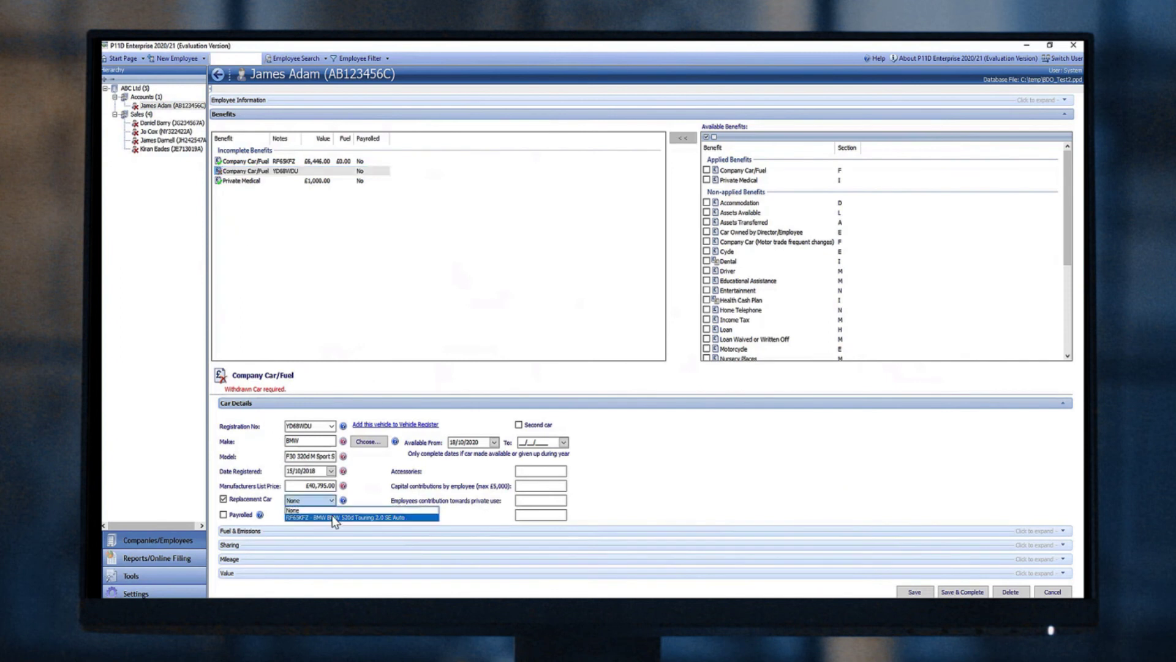
pyautogui.click(332, 522)
pyautogui.click(915, 592)
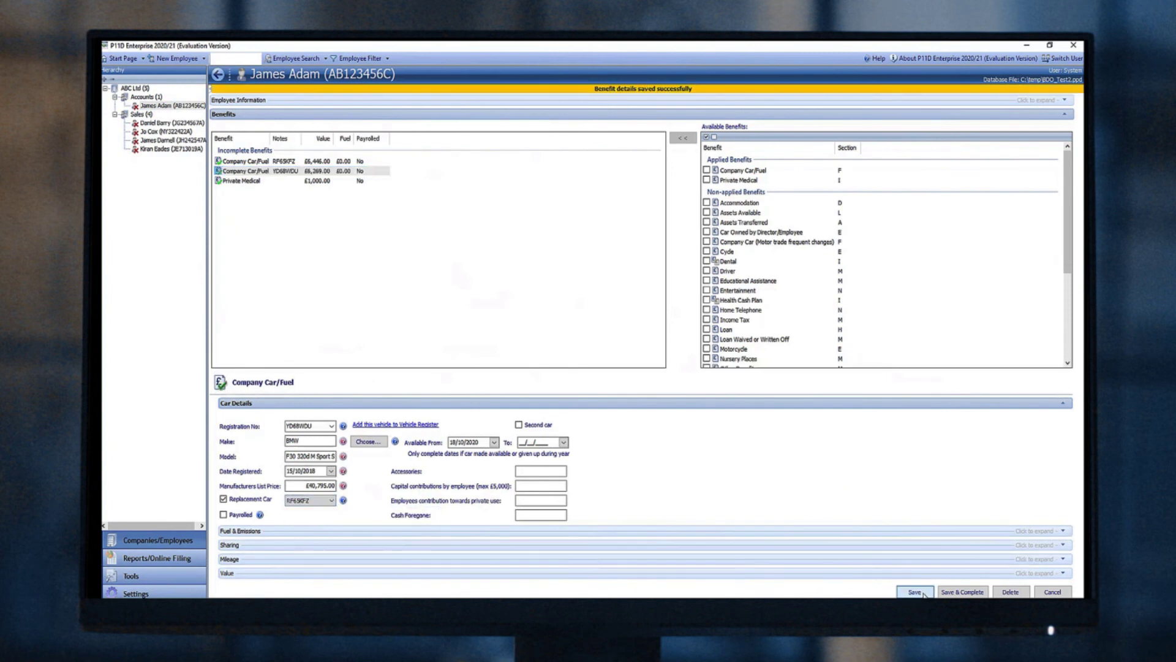
pyautogui.click(164, 122)
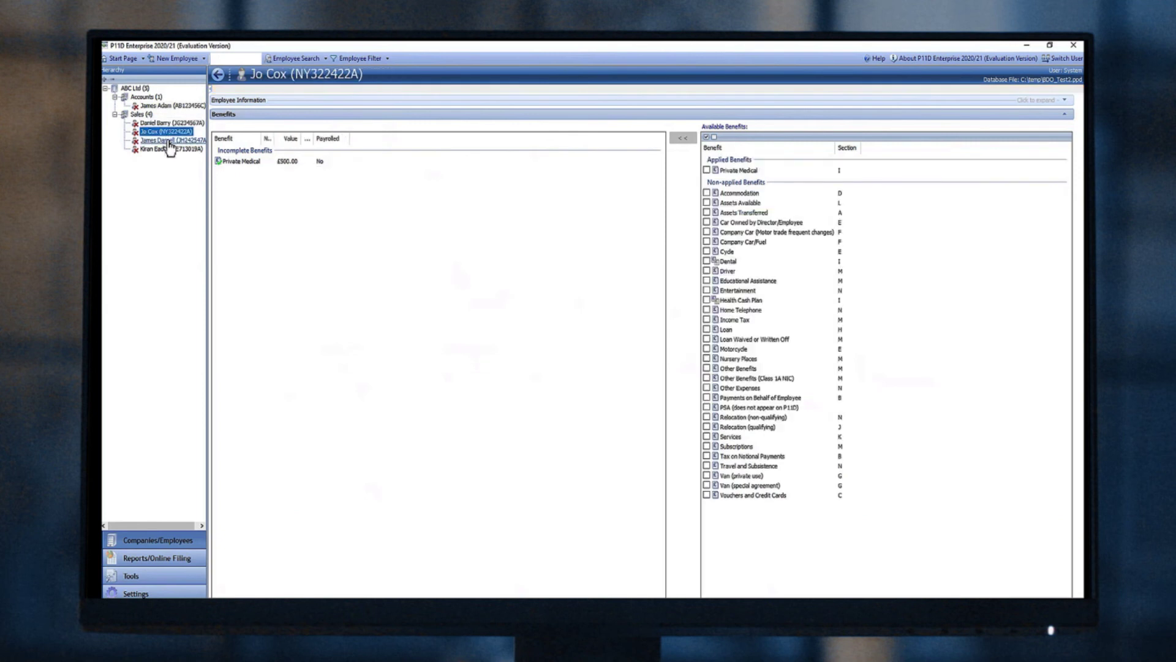
pyautogui.click(169, 141)
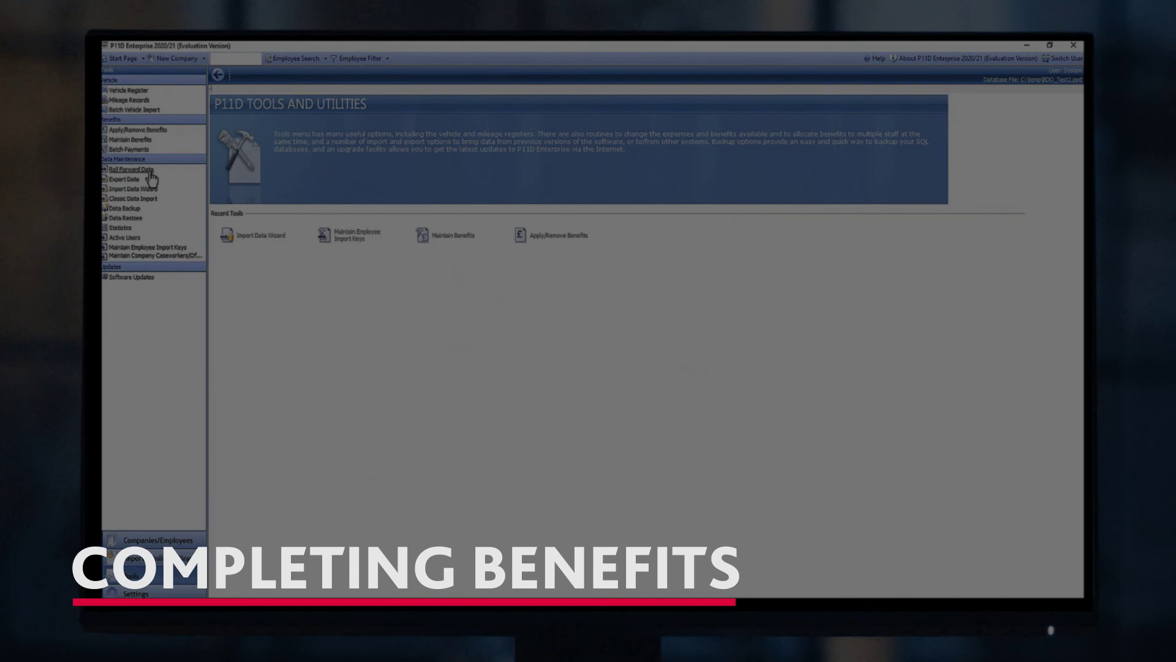
# - Browse the Tools pages and settle on Apply/Remove Benefits
pyautogui.click(138, 141)
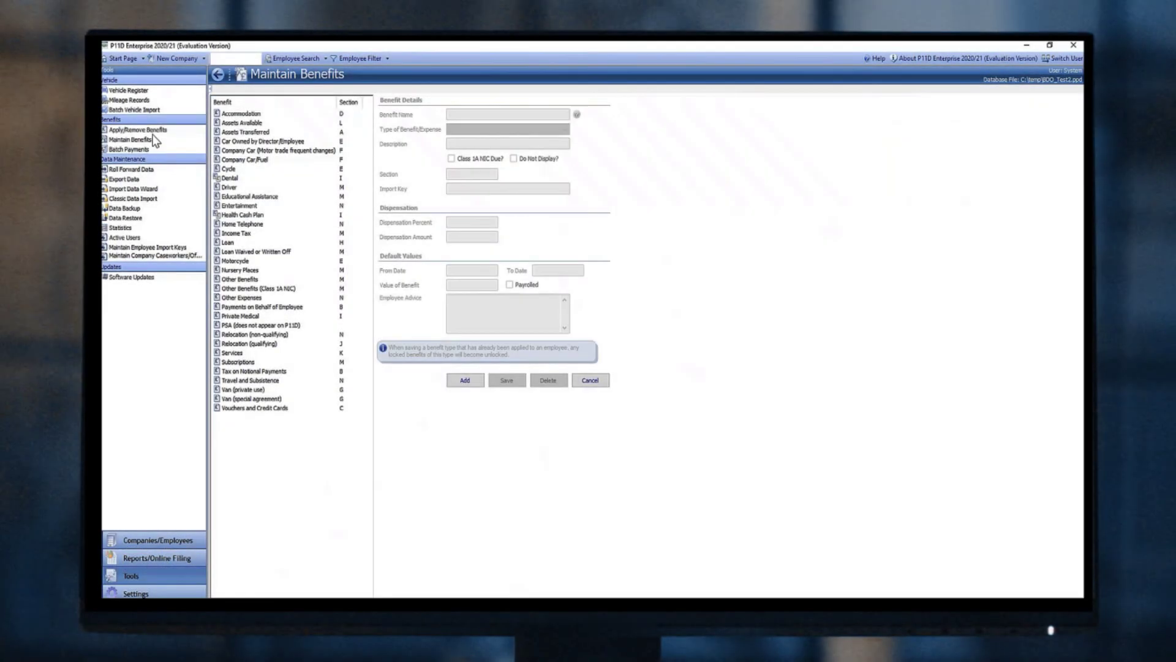
pyautogui.click(155, 132)
pyautogui.click(141, 151)
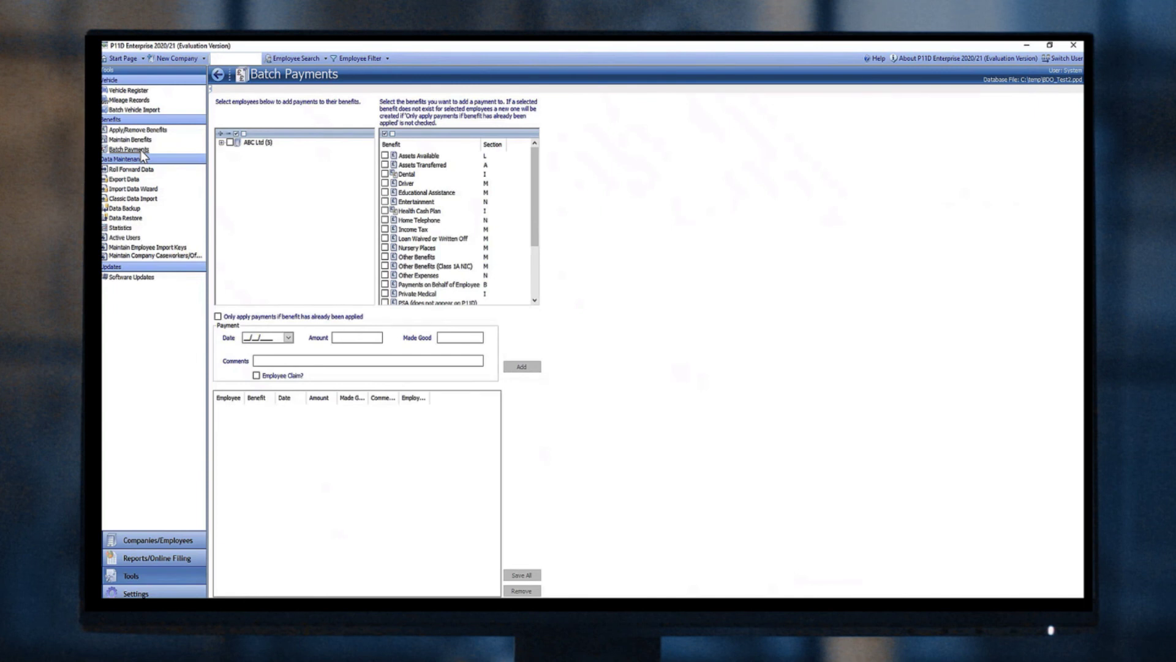
pyautogui.click(147, 129)
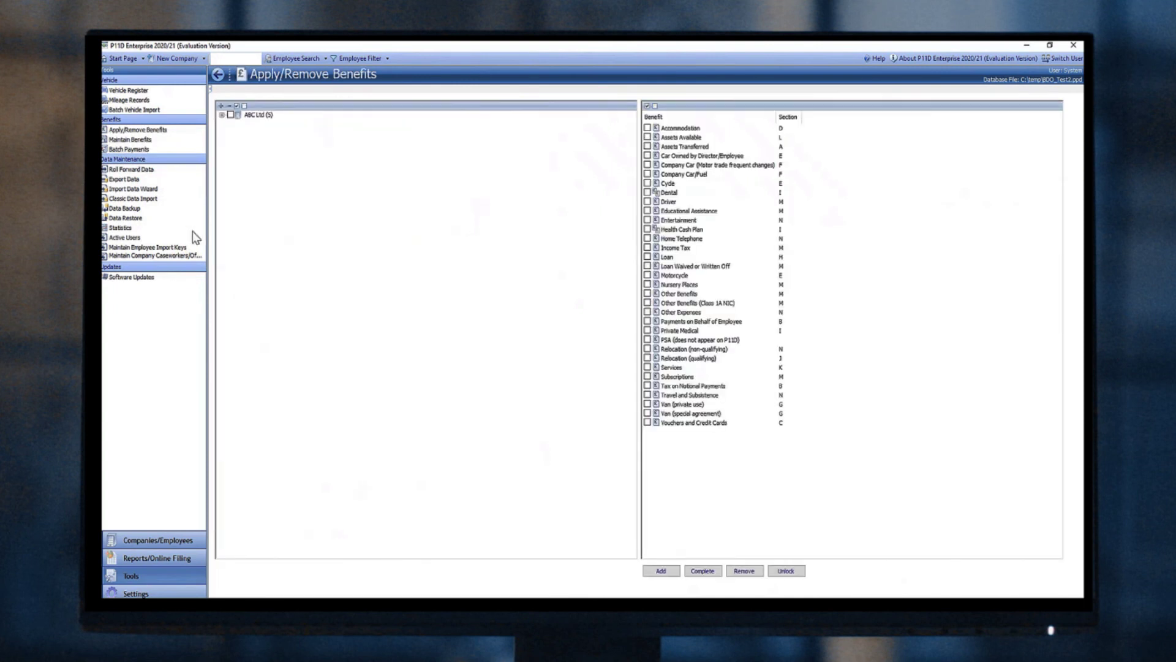
# - Mark every benefit type complete for the whole ABC Ltd company
pyautogui.click(230, 115)
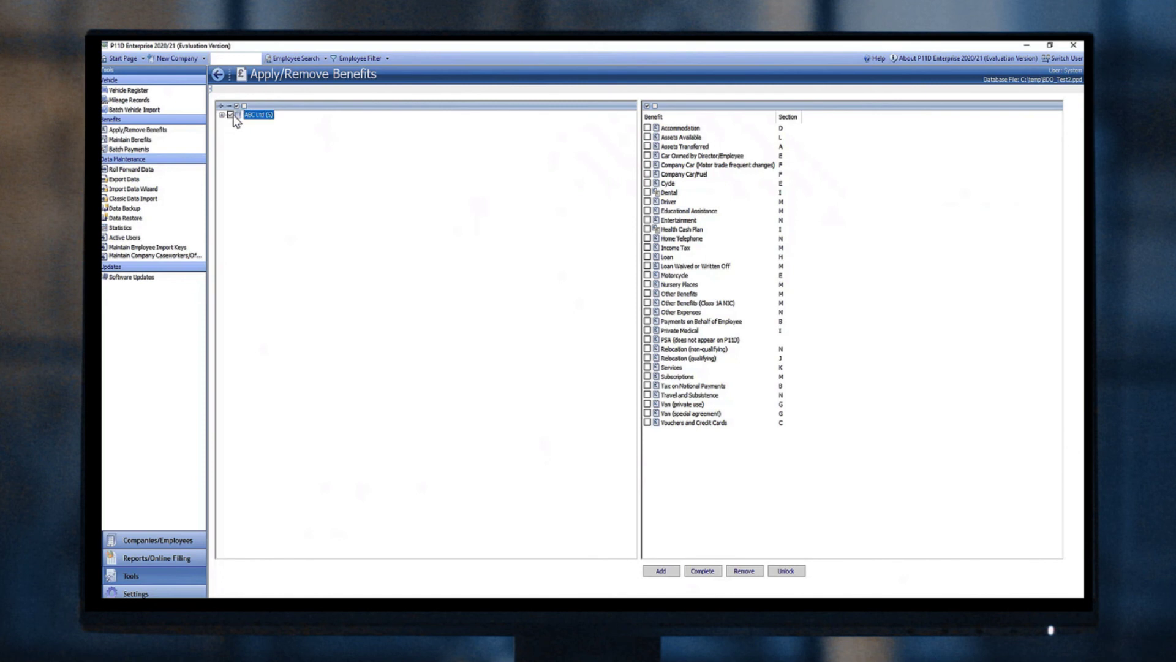
pyautogui.click(711, 573)
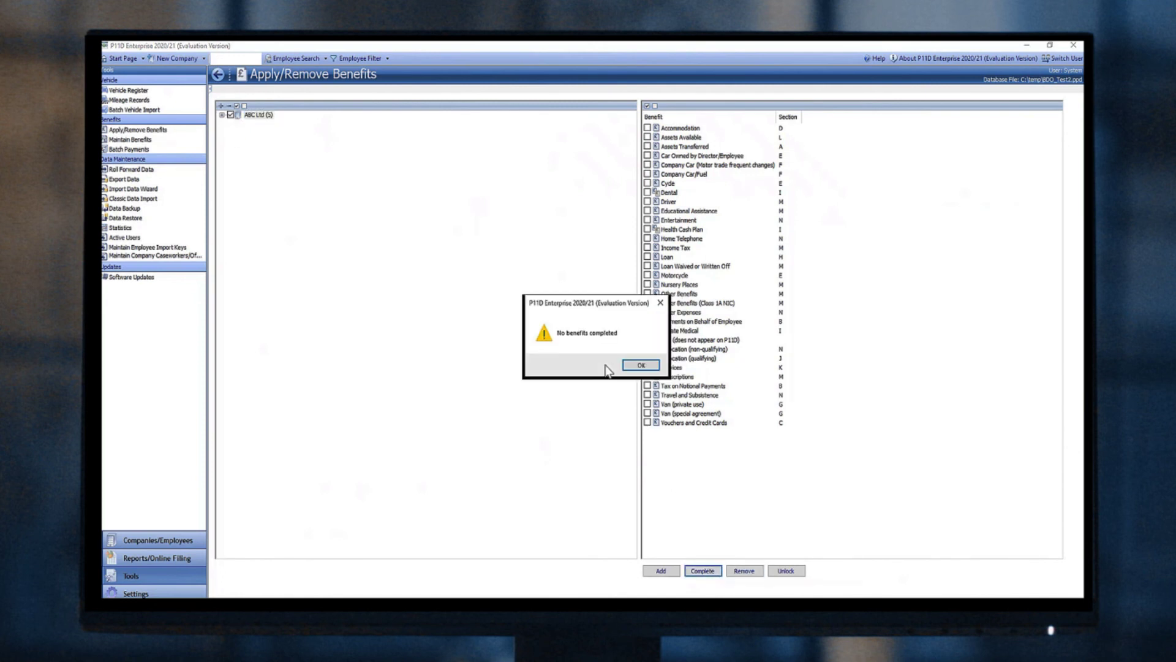
pyautogui.click(641, 365)
pyautogui.click(646, 105)
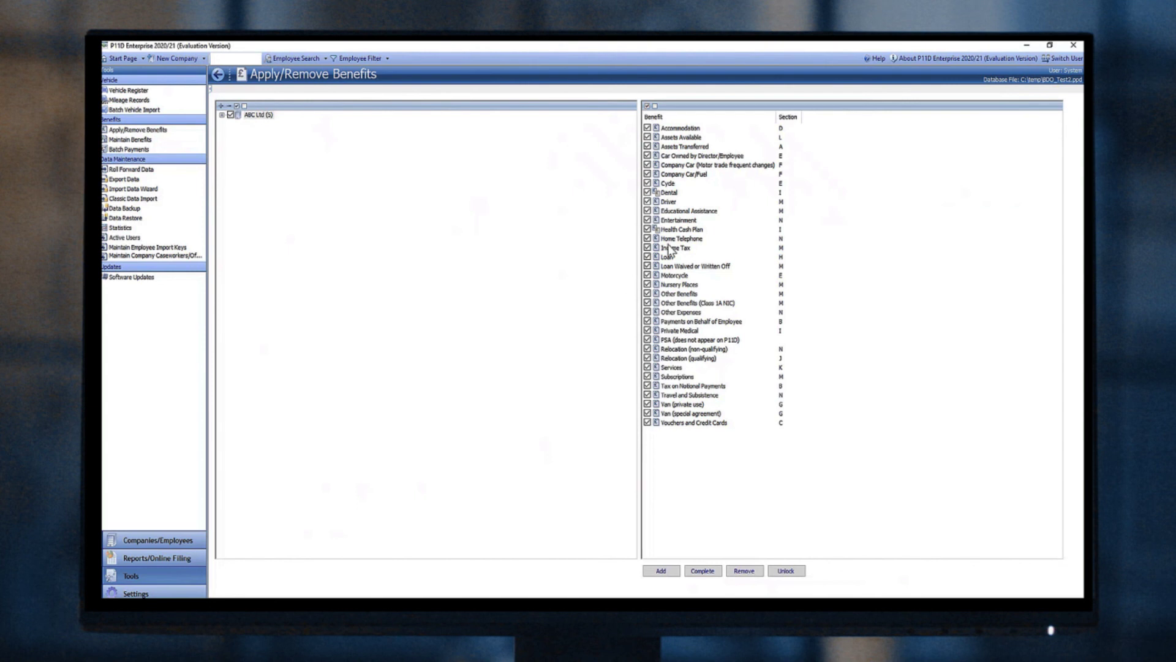
pyautogui.click(704, 570)
pyautogui.click(615, 366)
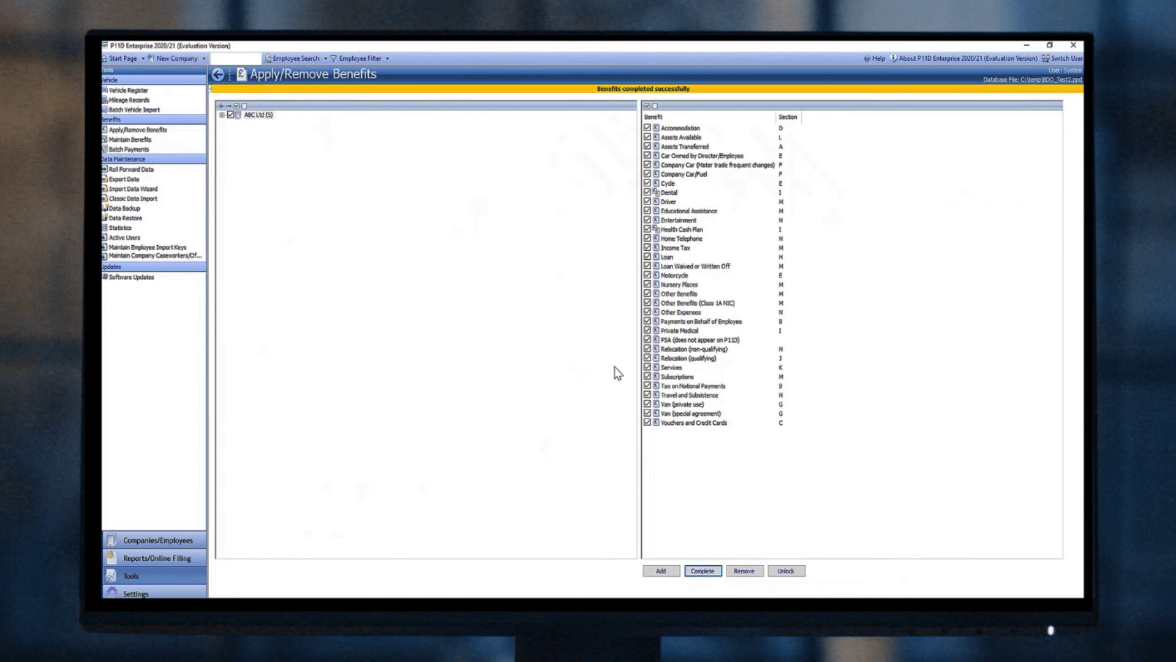
# - Check the completed benefits of the Accounts employee and each Sales employee
pyautogui.click(157, 541)
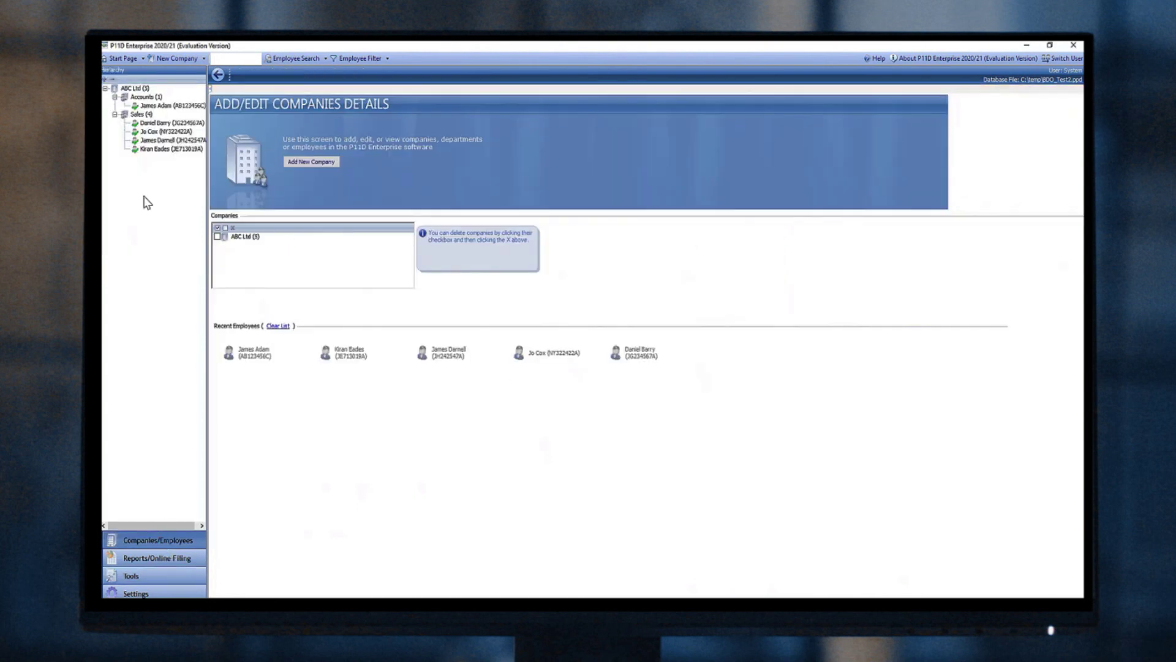
pyautogui.click(167, 108)
pyautogui.click(263, 340)
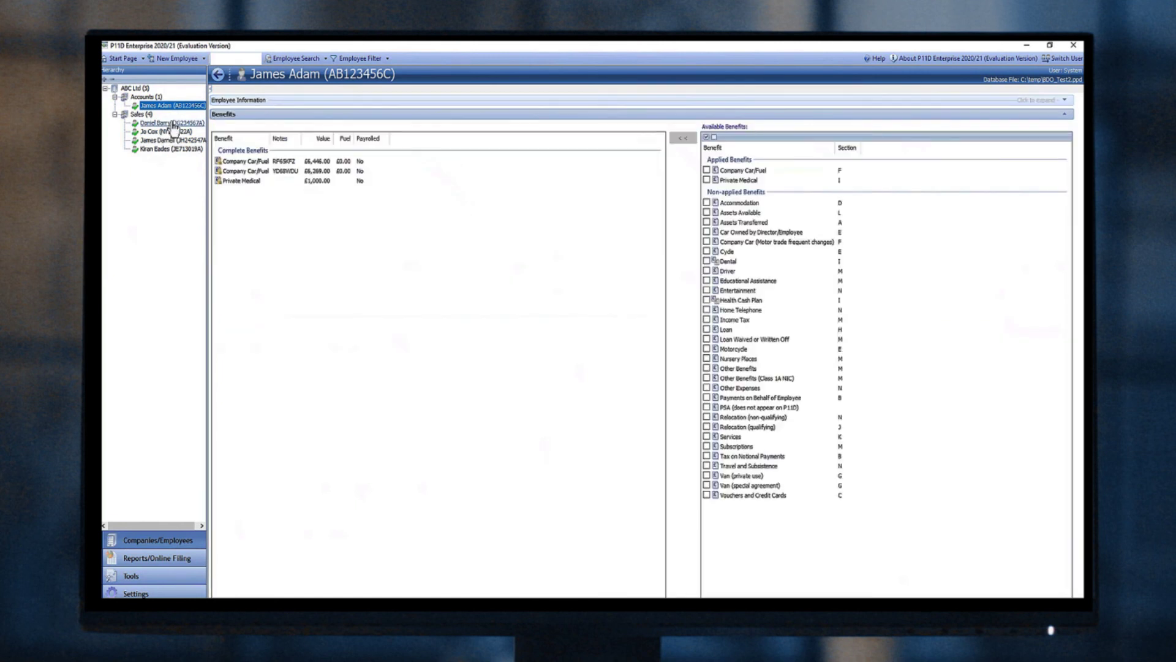
pyautogui.click(169, 124)
pyautogui.click(169, 140)
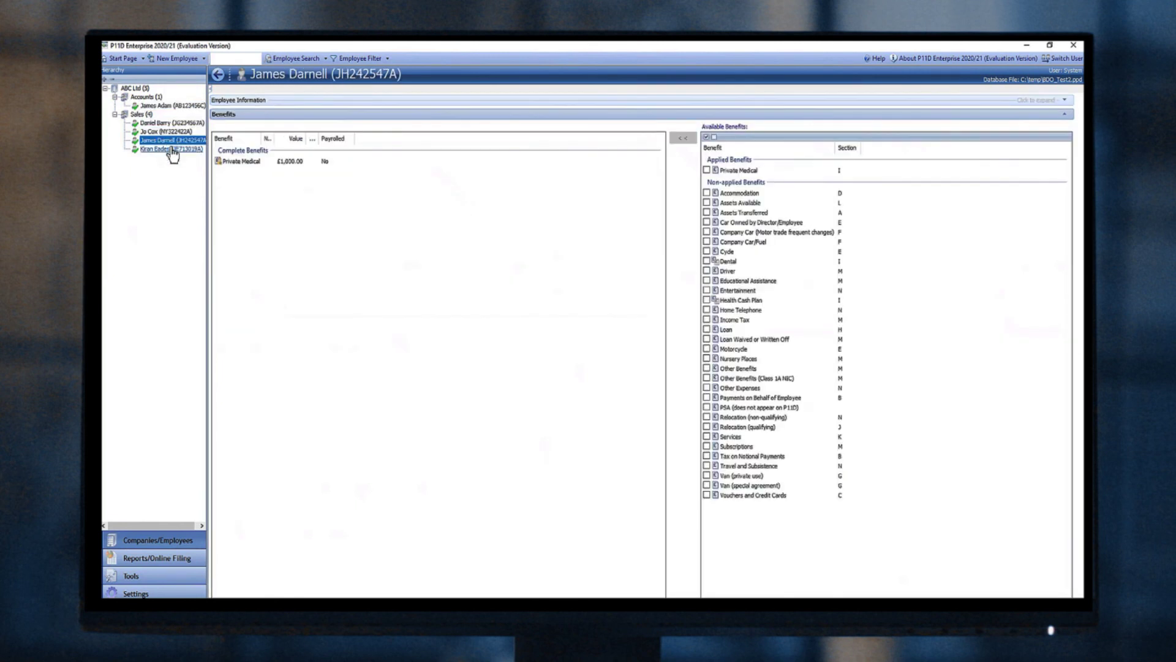
pyautogui.click(171, 149)
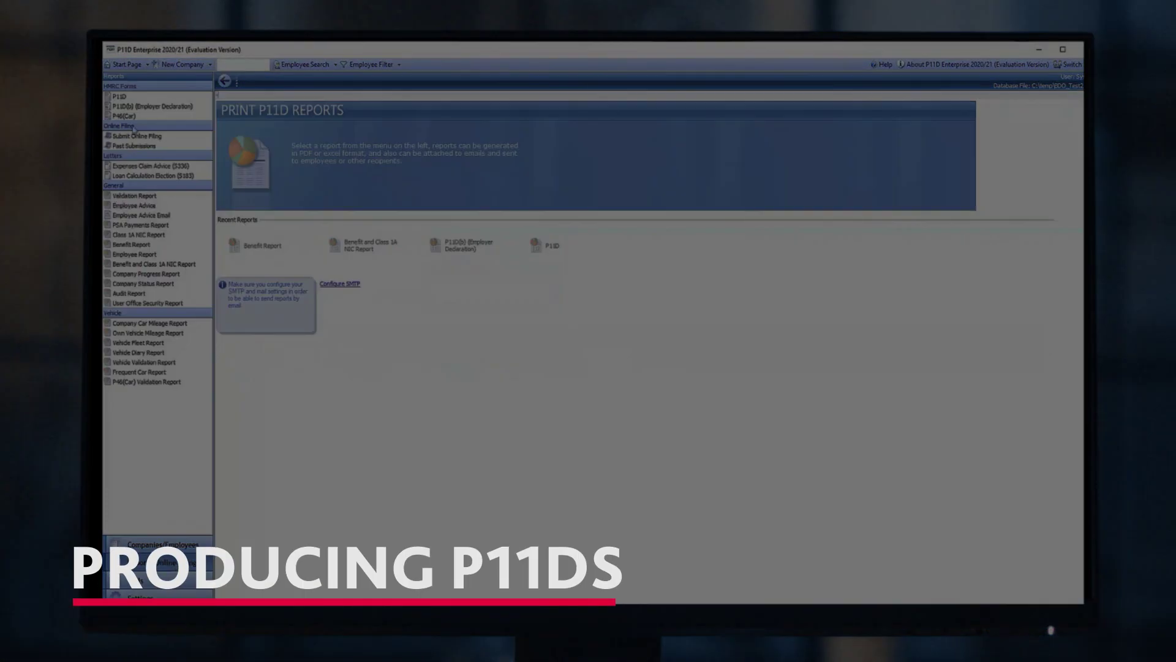
# - Generate the P11D forms for all ABC Ltd employees and dismiss the printing-disabled notice
pyautogui.click(556, 248)
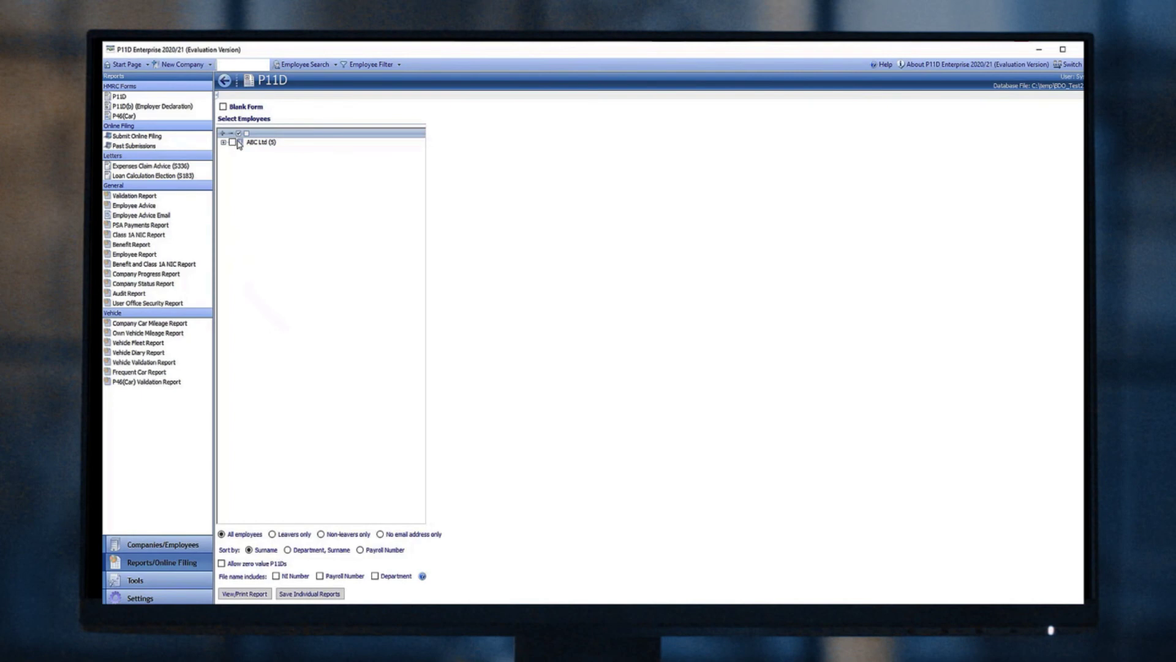
pyautogui.click(232, 143)
pyautogui.click(249, 593)
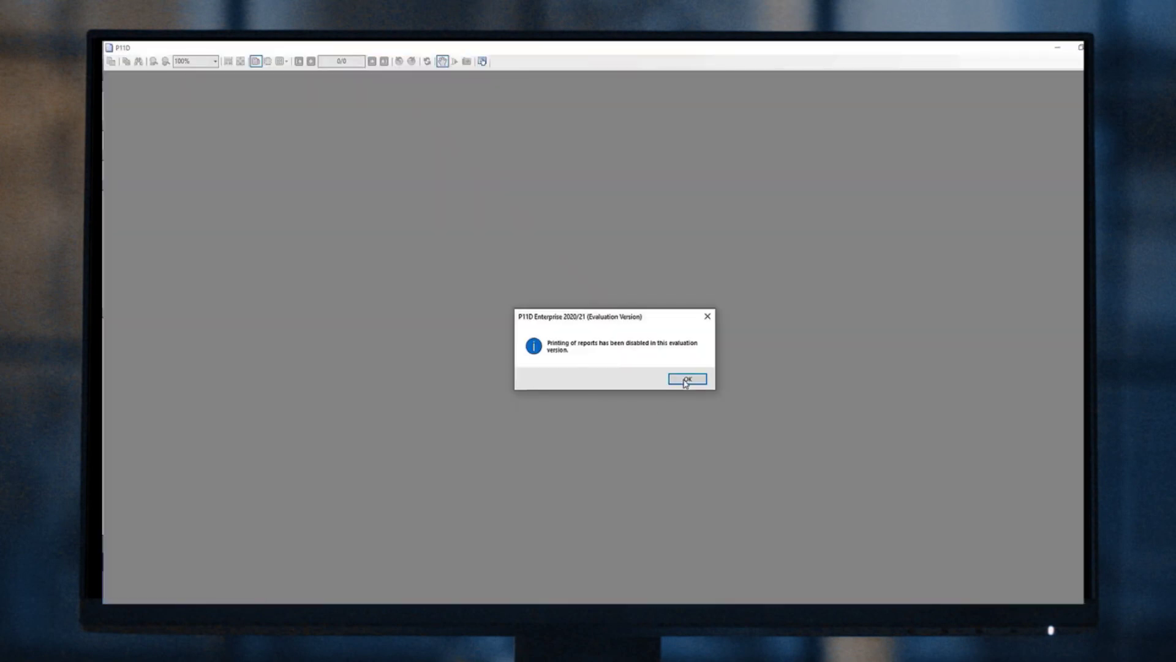
pyautogui.click(685, 379)
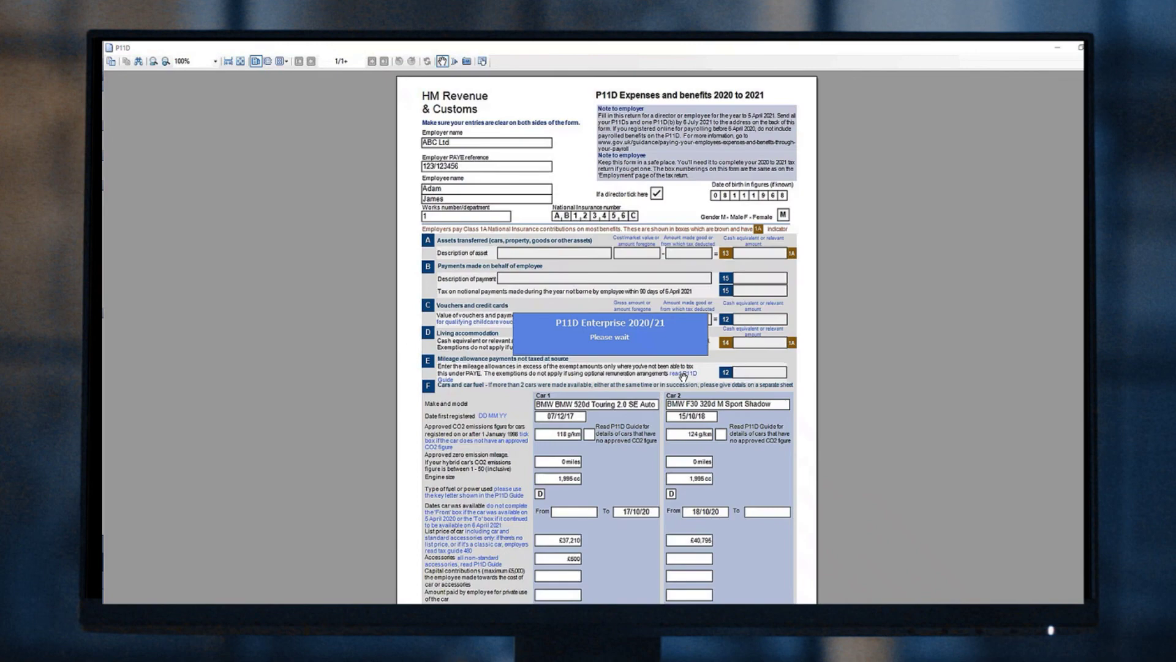
# - Page through and close the P11D preview, then choose ABC Ltd for the P11D(b) declaration
pyautogui.click(375, 64)
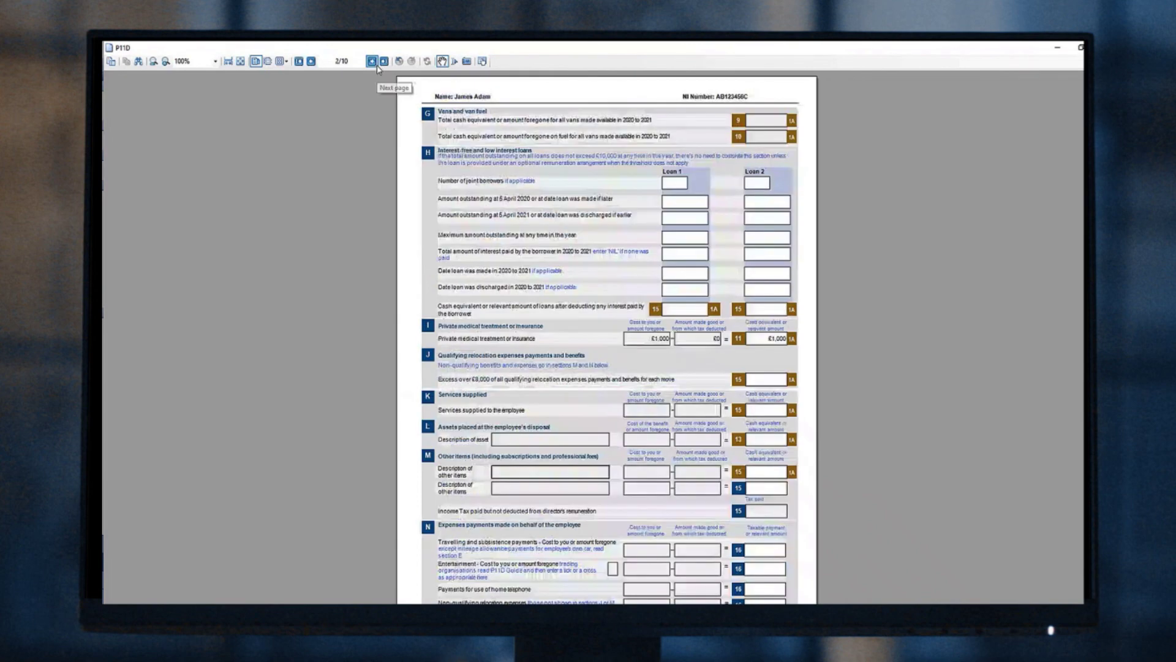
pyautogui.click(376, 64)
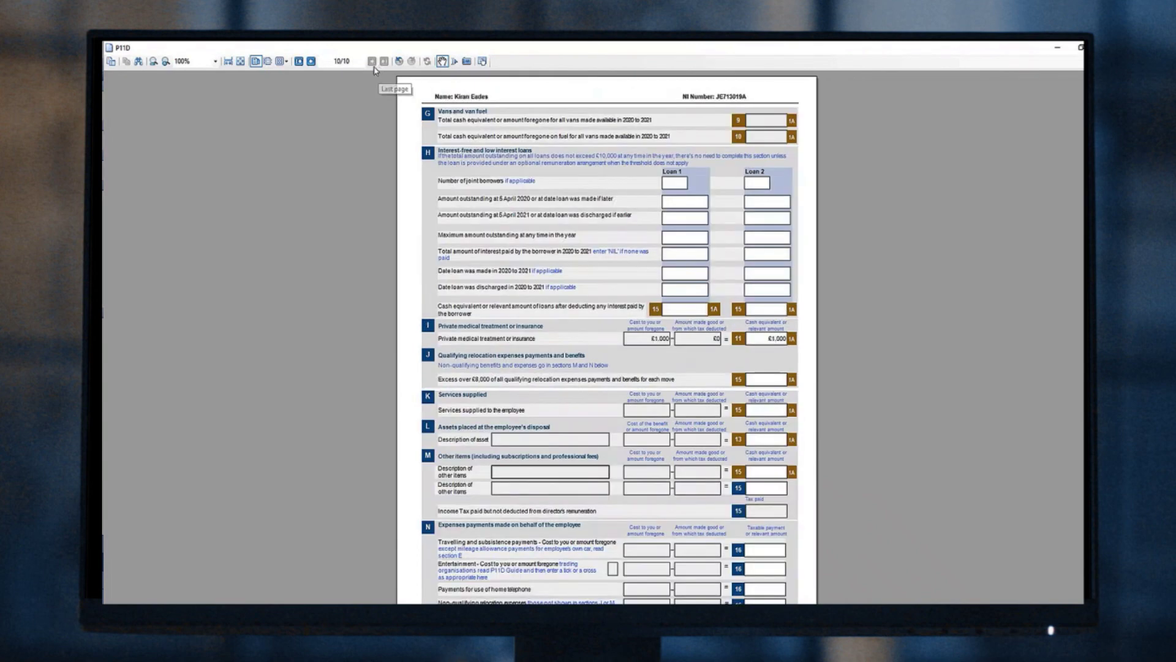
pyautogui.click(310, 61)
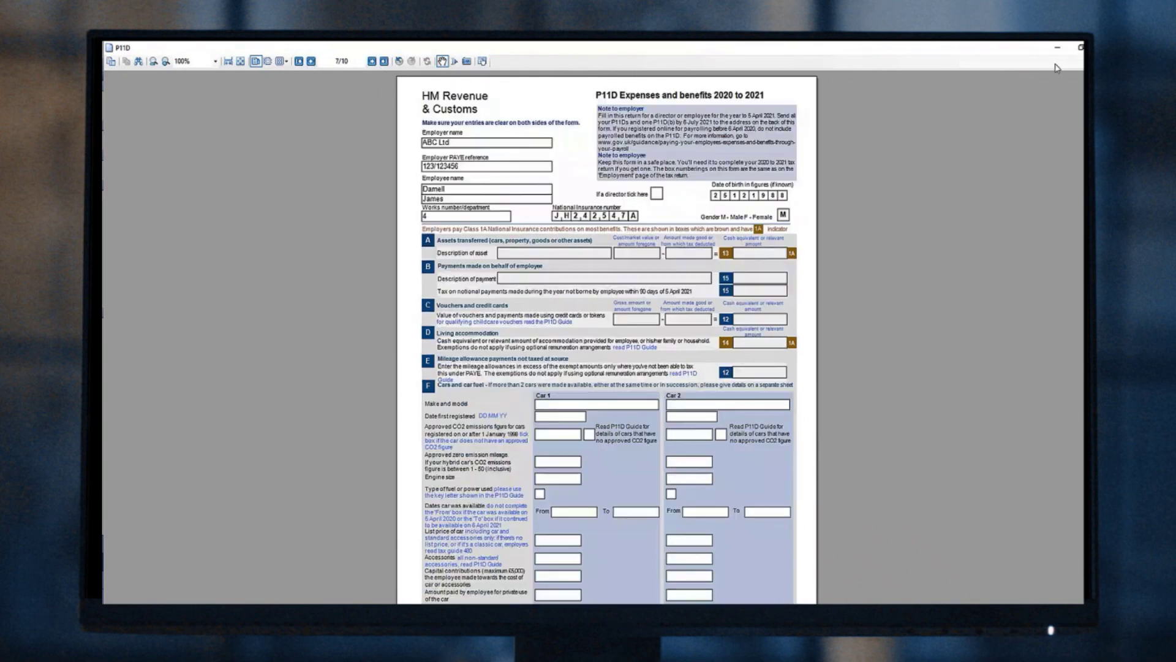
pyautogui.click(1081, 47)
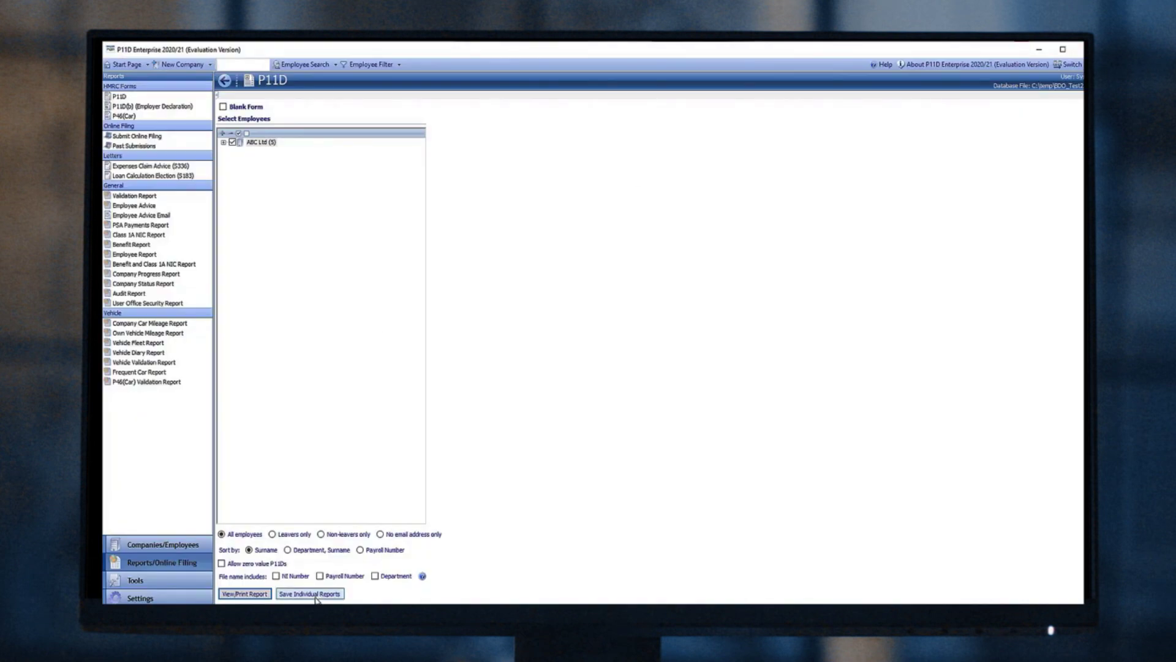
pyautogui.click(161, 110)
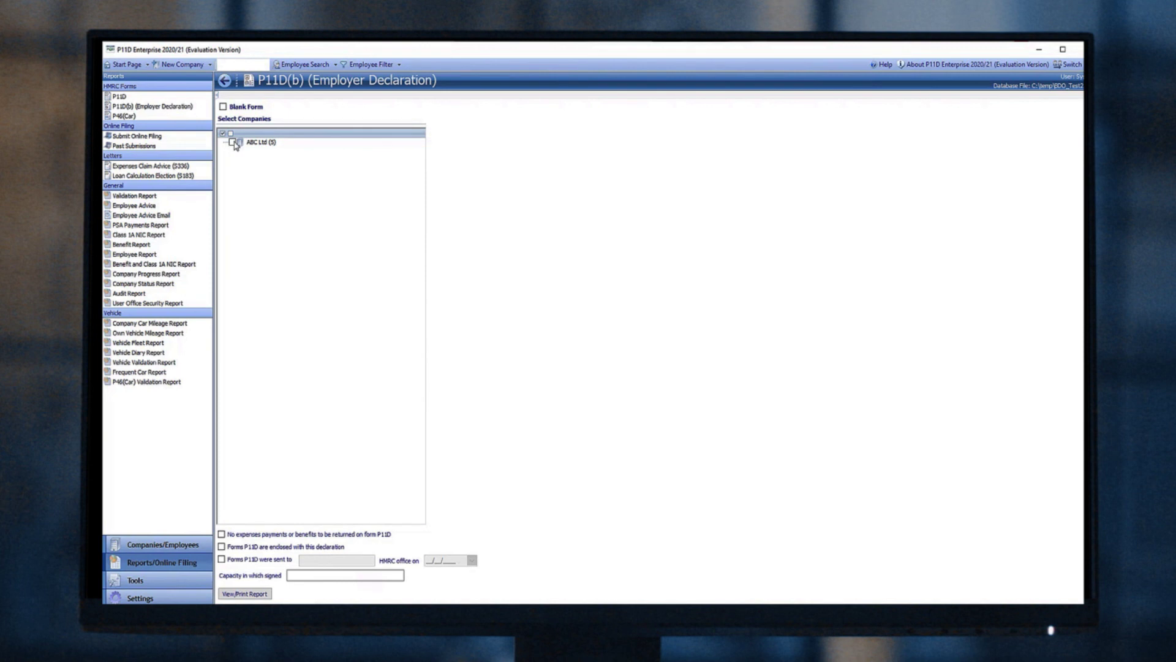
pyautogui.click(233, 144)
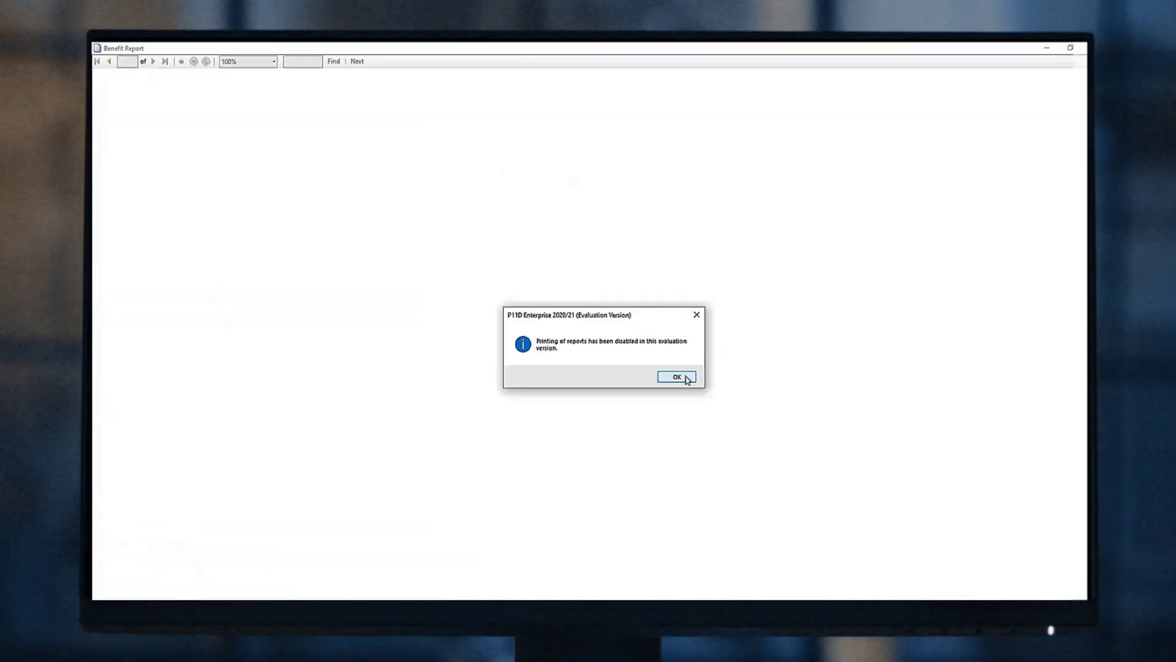
# - Dismiss the printing notice and close the Benefit Report preview
pyautogui.click(686, 377)
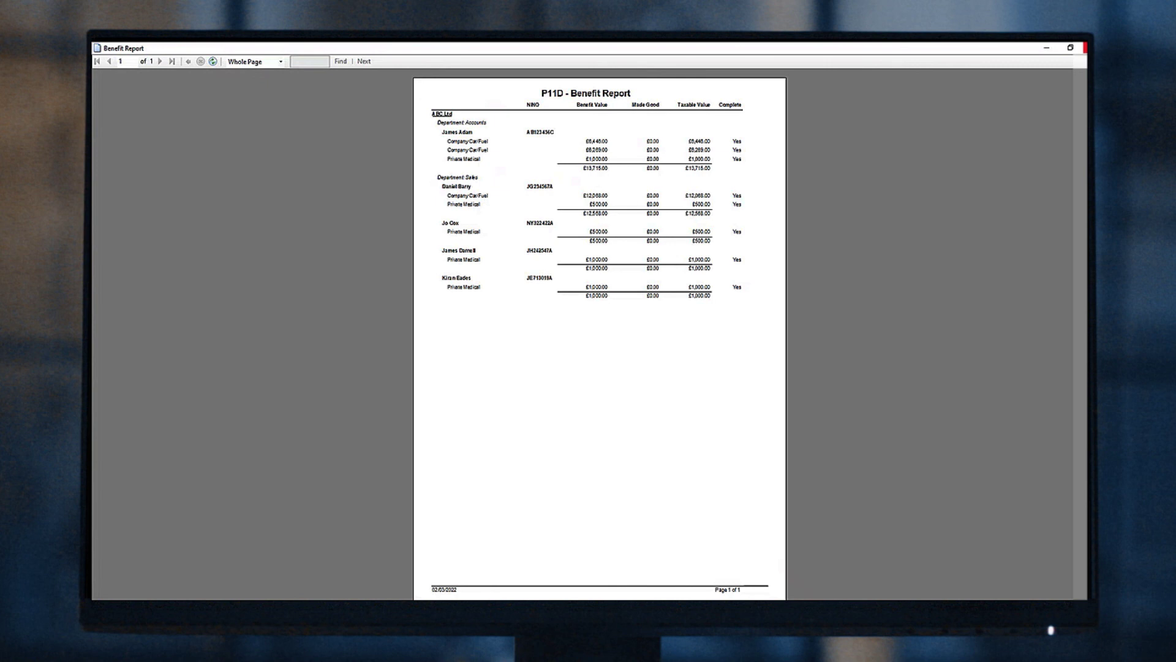
pyautogui.click(1084, 47)
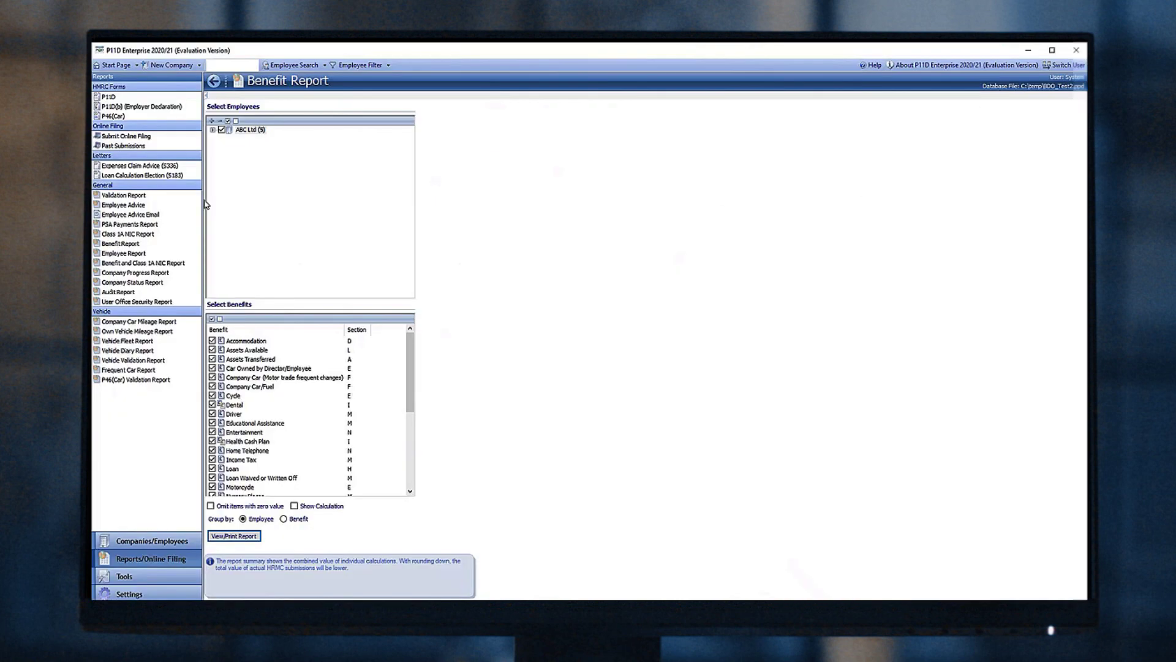
# - Produce and preview the Benefit and Class 1A NIC Report for ABC Ltd, then close it
pyautogui.click(145, 234)
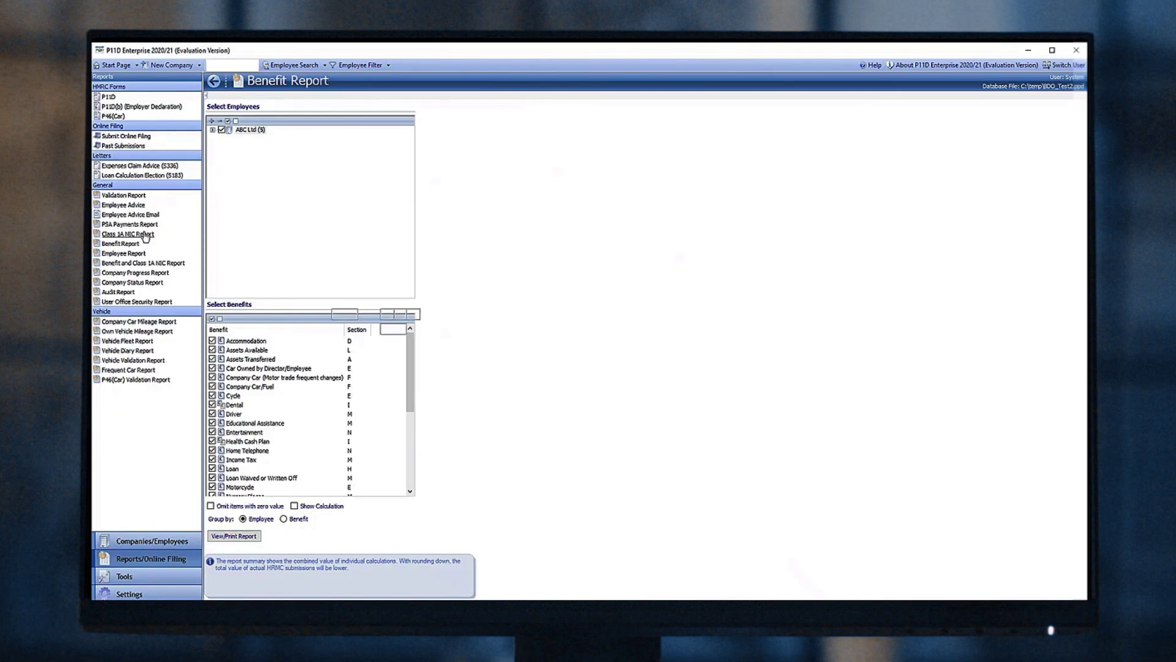
pyautogui.click(152, 266)
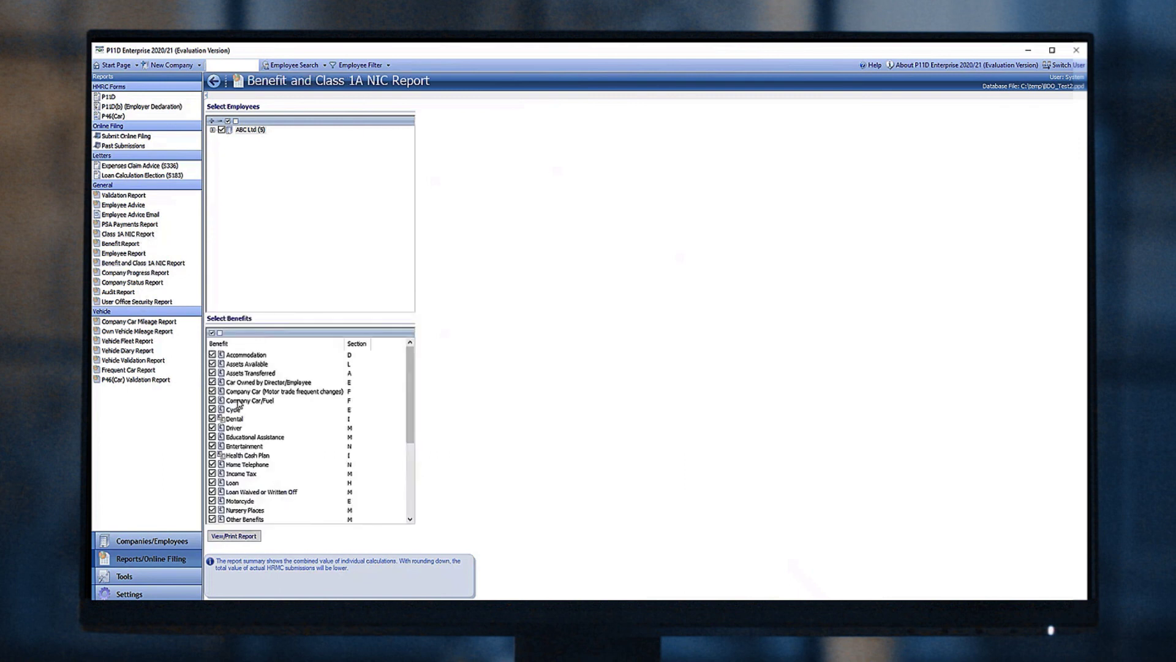
pyautogui.click(240, 538)
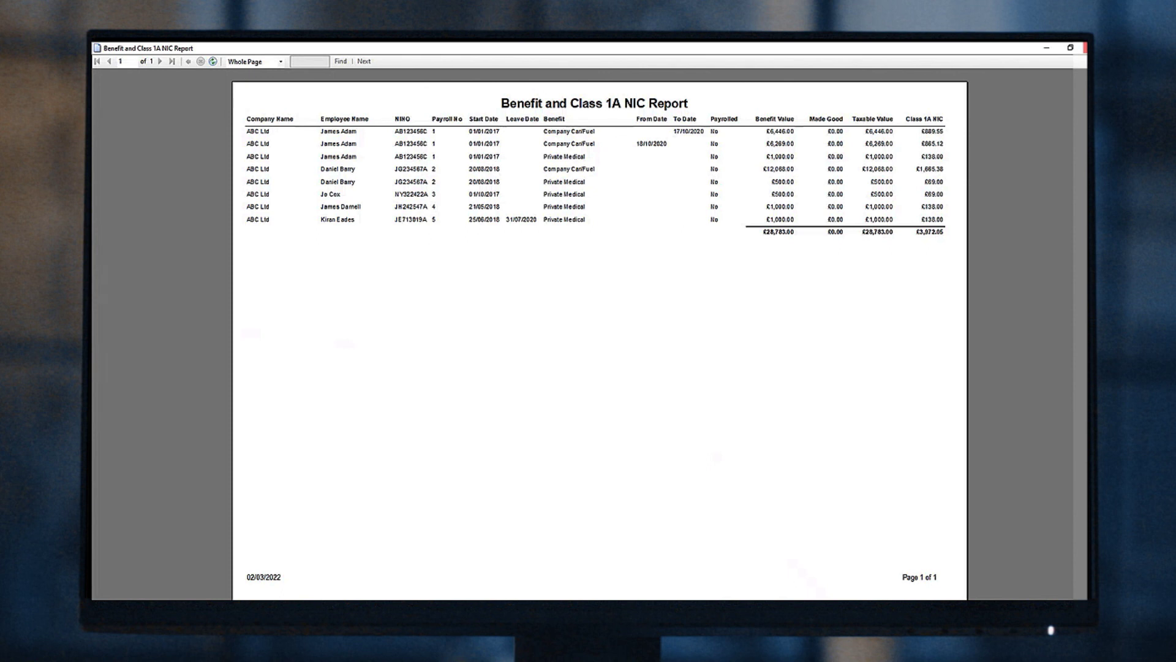
pyautogui.click(1083, 47)
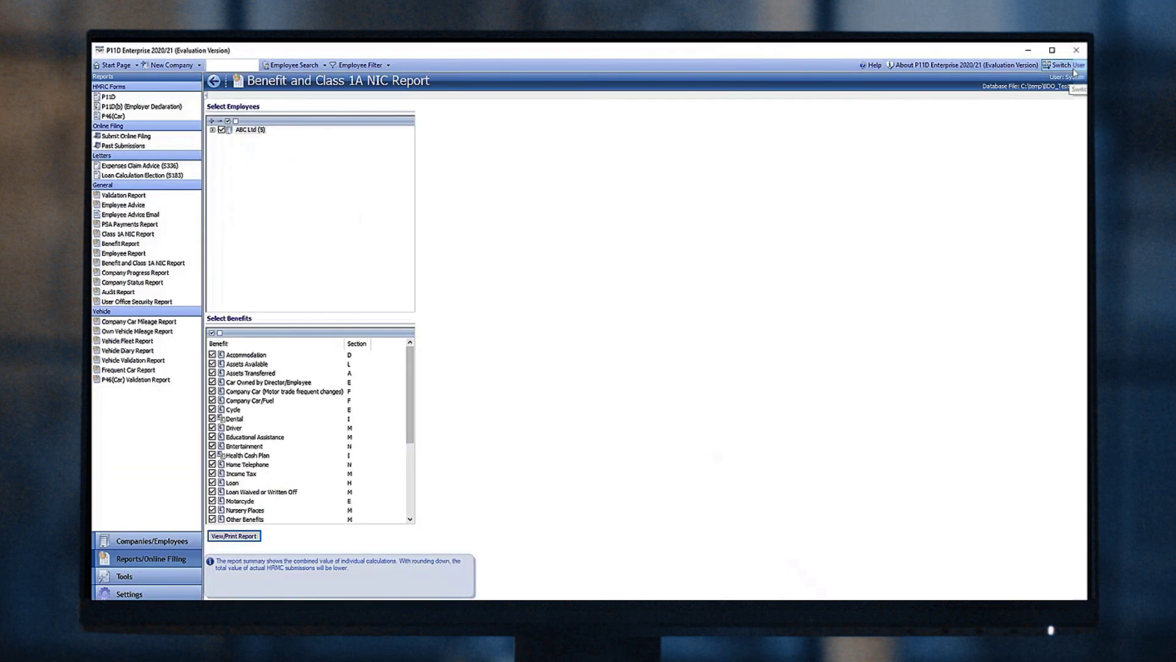